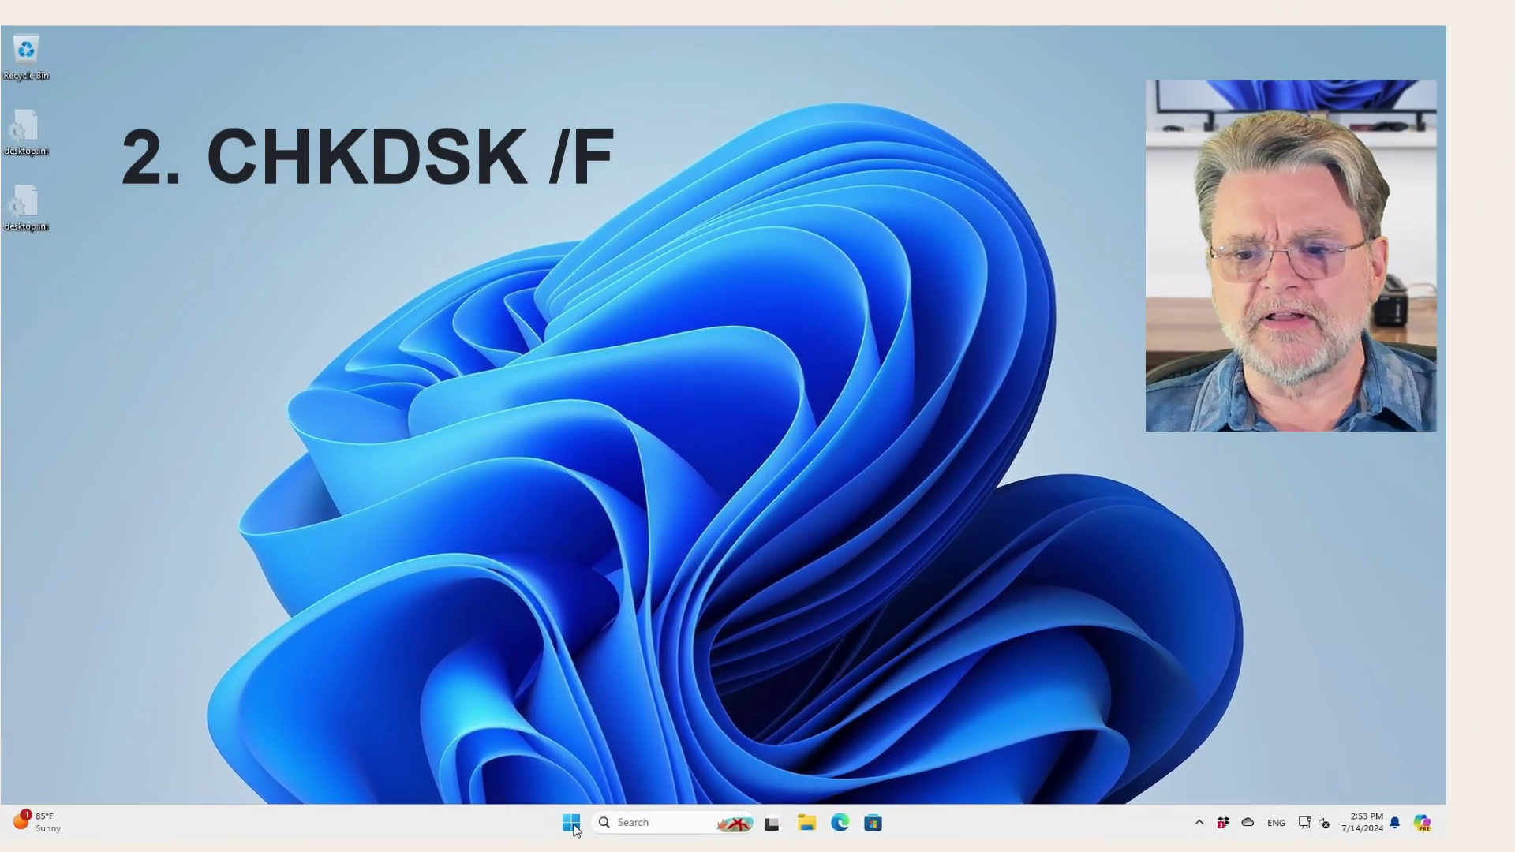
Run chkdsk /F e: in an administrator Terminal to check and fix drive E:.
{"action": "right_click", "coordinate": [373, 708]}
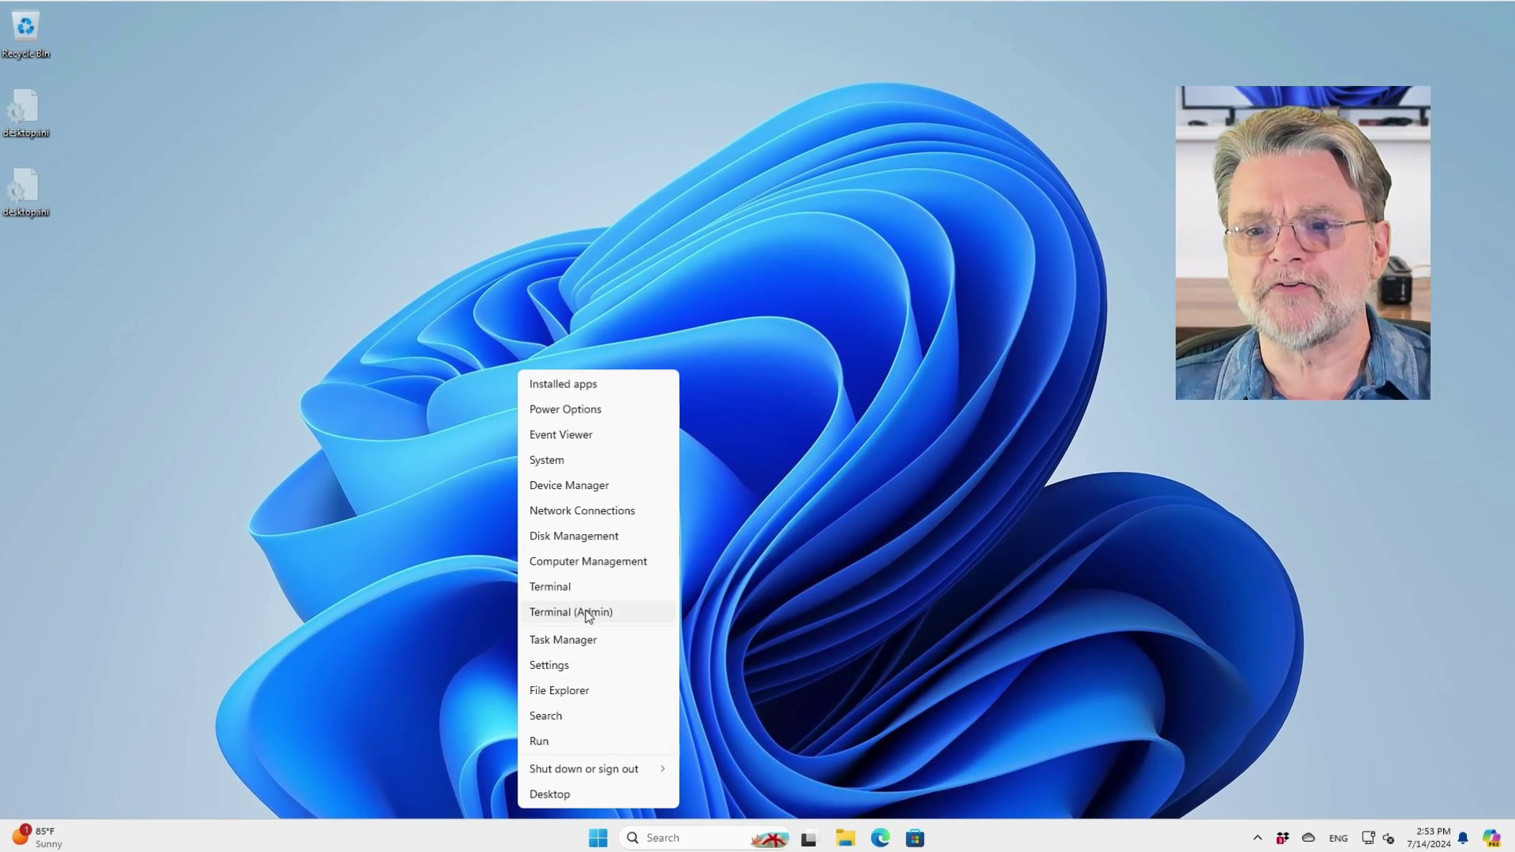
{"action": "left_click", "coordinate": [588, 612]}
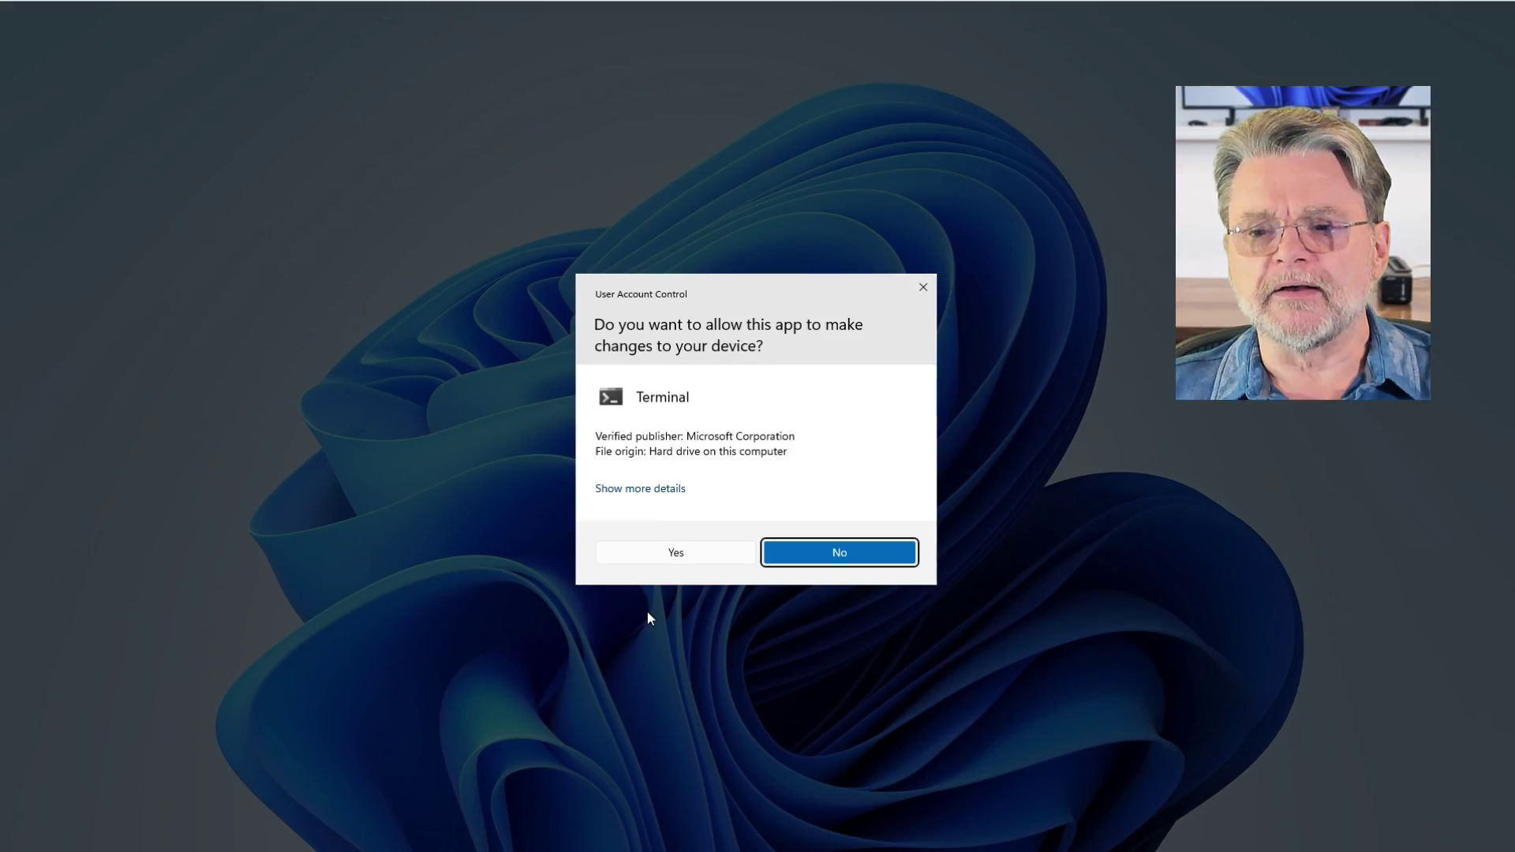
{"action": "left_click", "coordinate": [707, 553]}
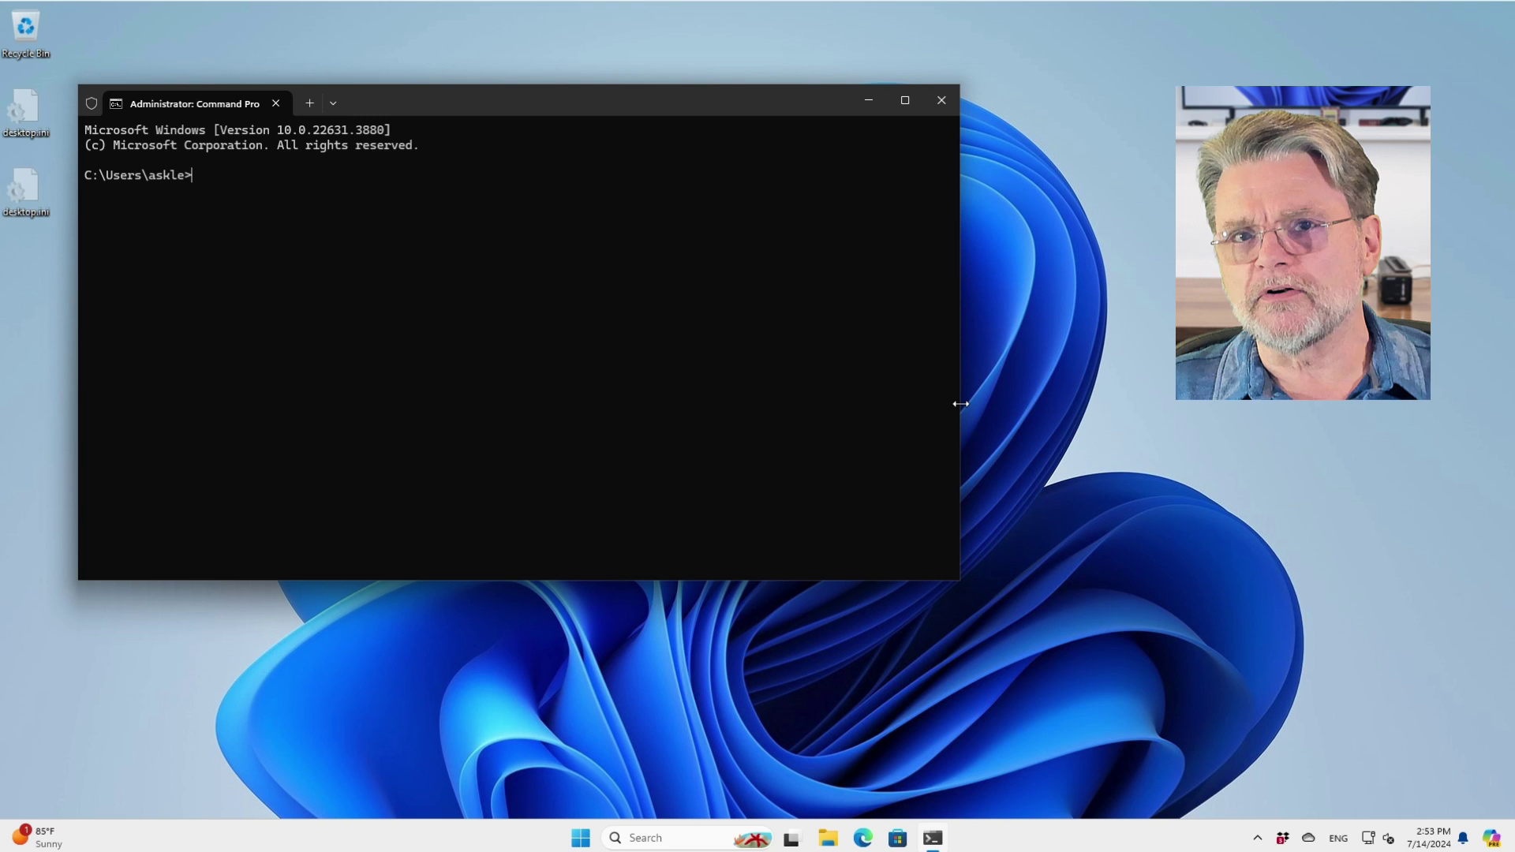
{"action": "type", "text": "chk"}
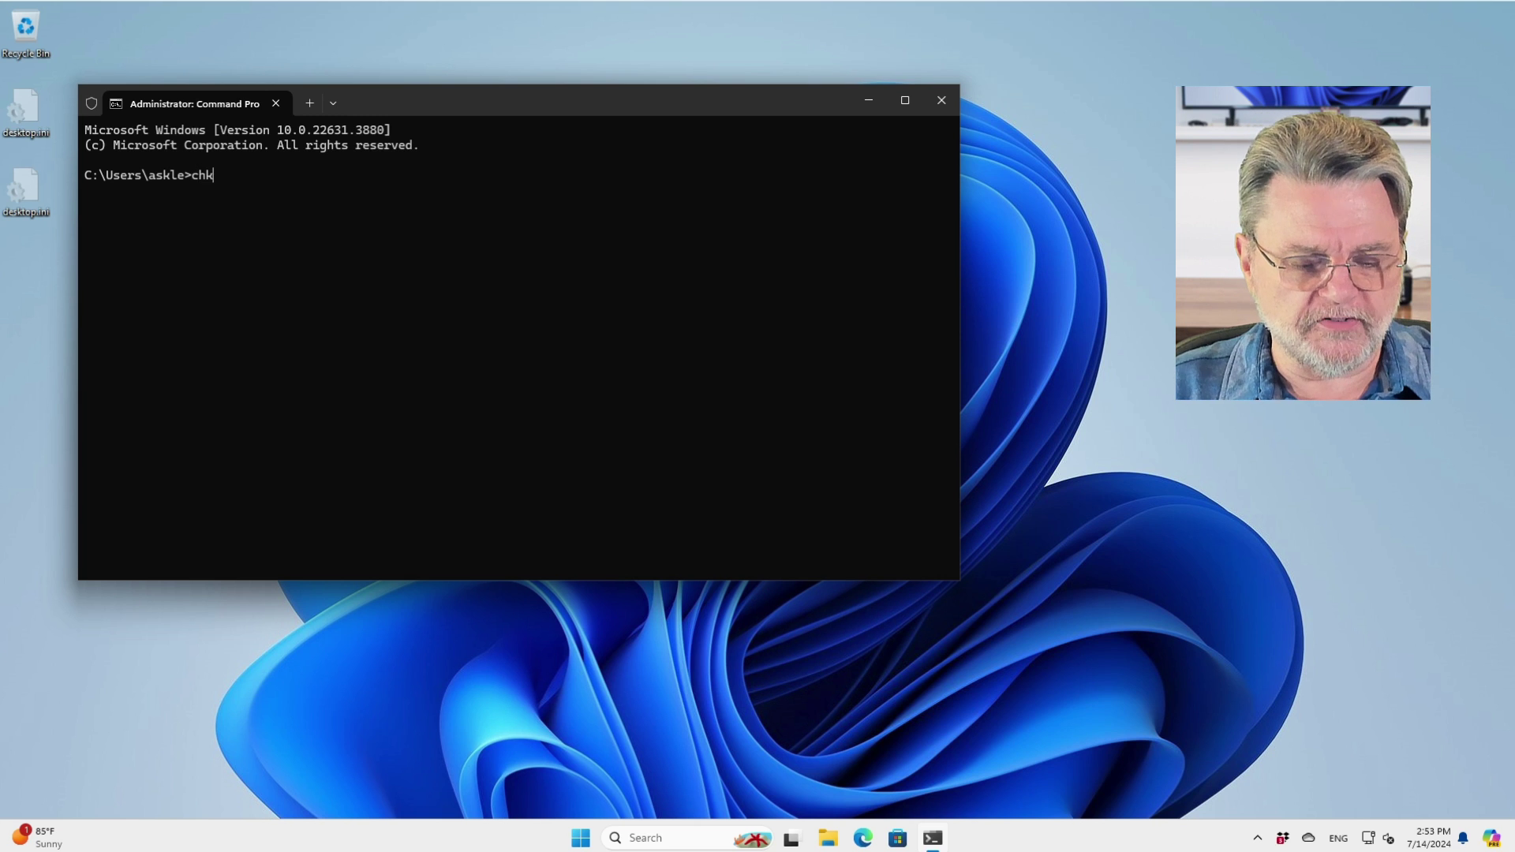
{"action": "type", "text": "dsk /"}
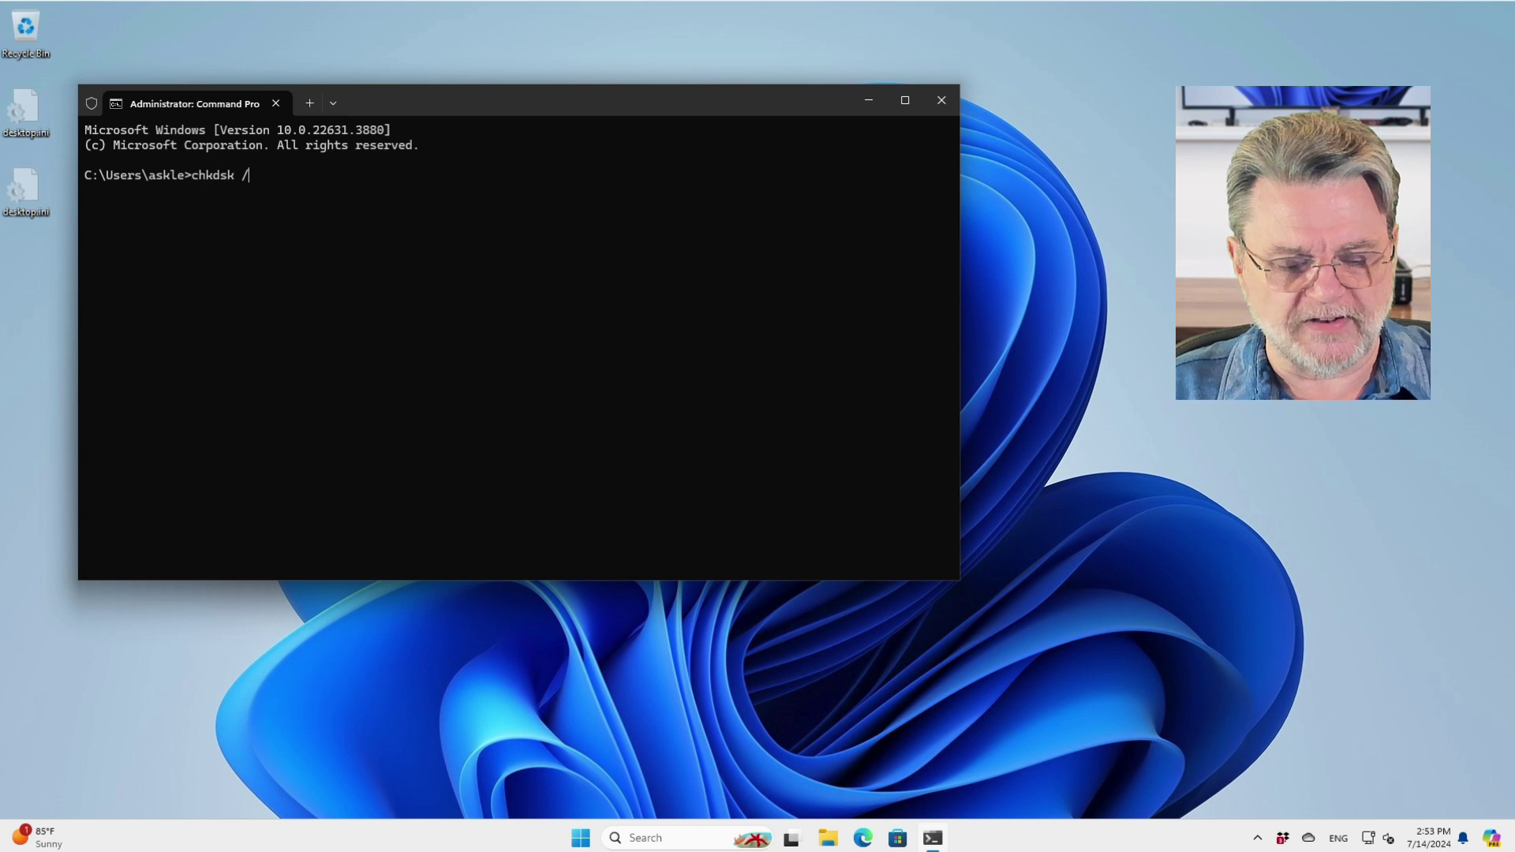
{"action": "type", "text": "F e:"}
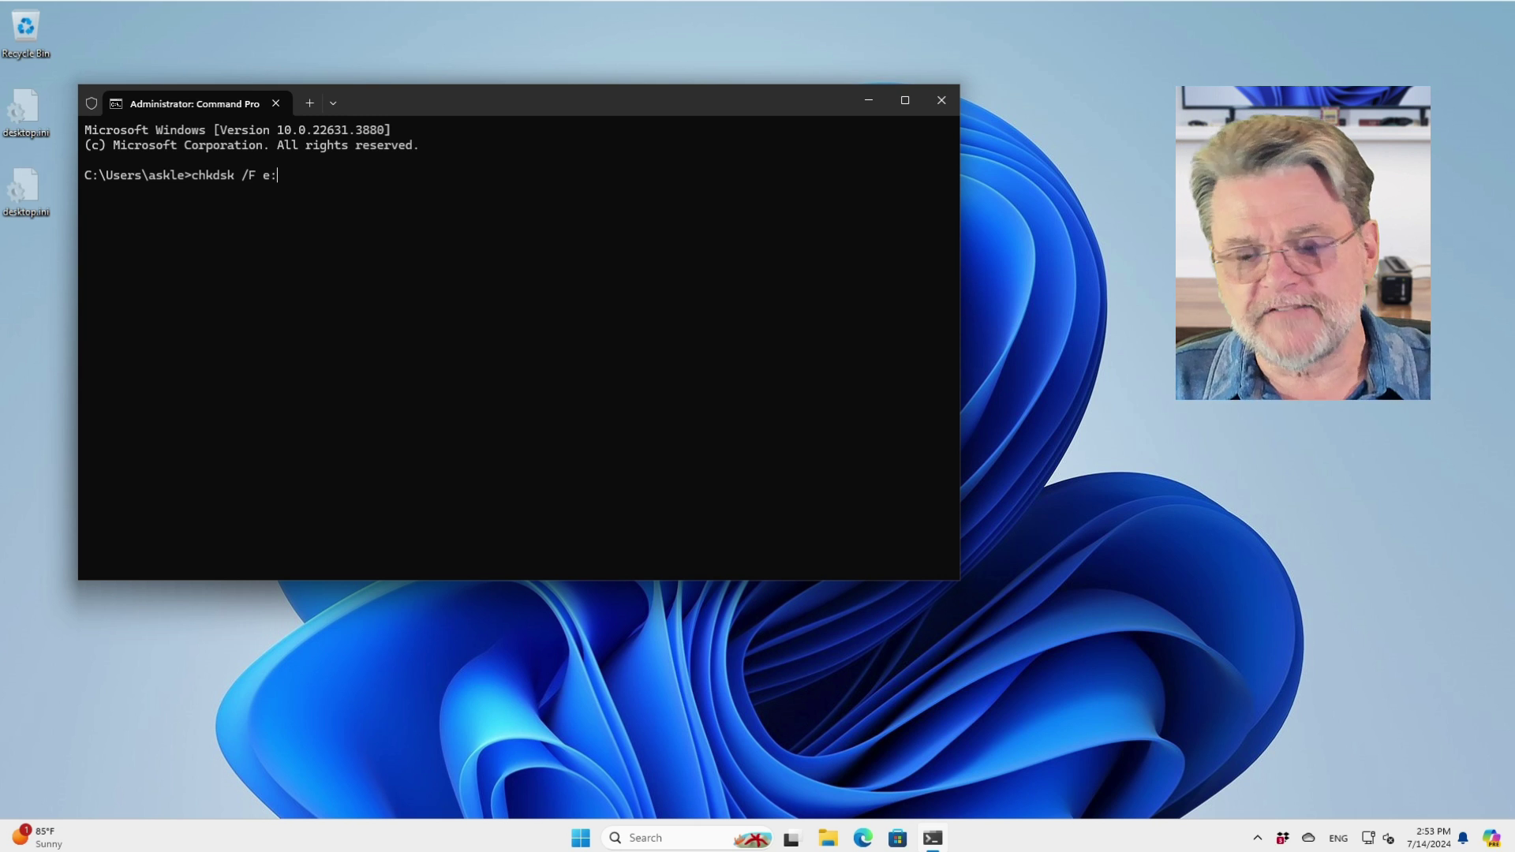
{"action": "key", "text": "Return"}
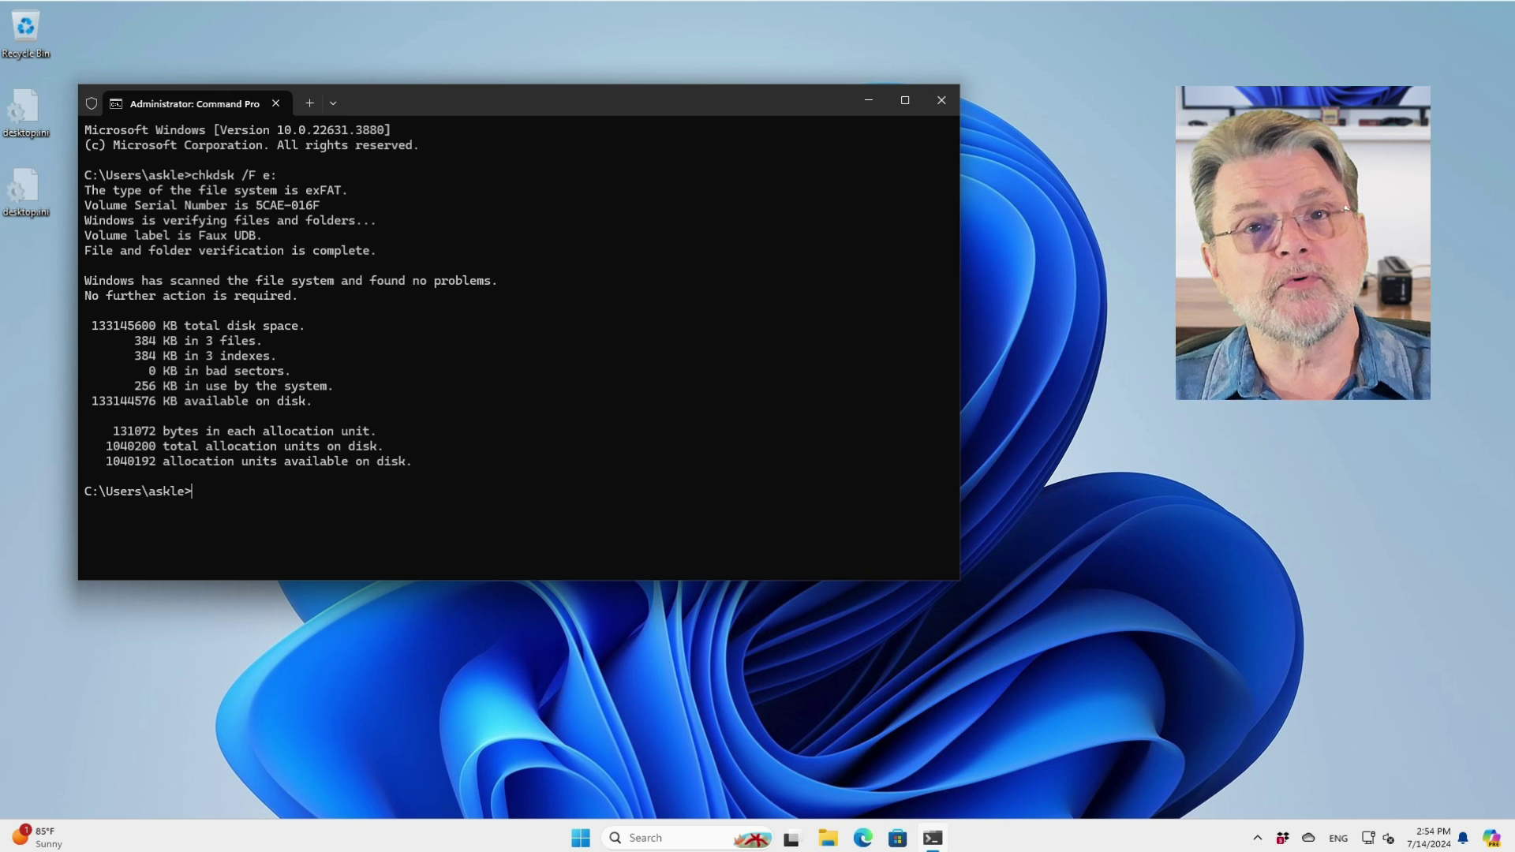
Change the recalled disk-check command to chkdsk /R e: and run it.
{"action": "key", "text": "Up"}
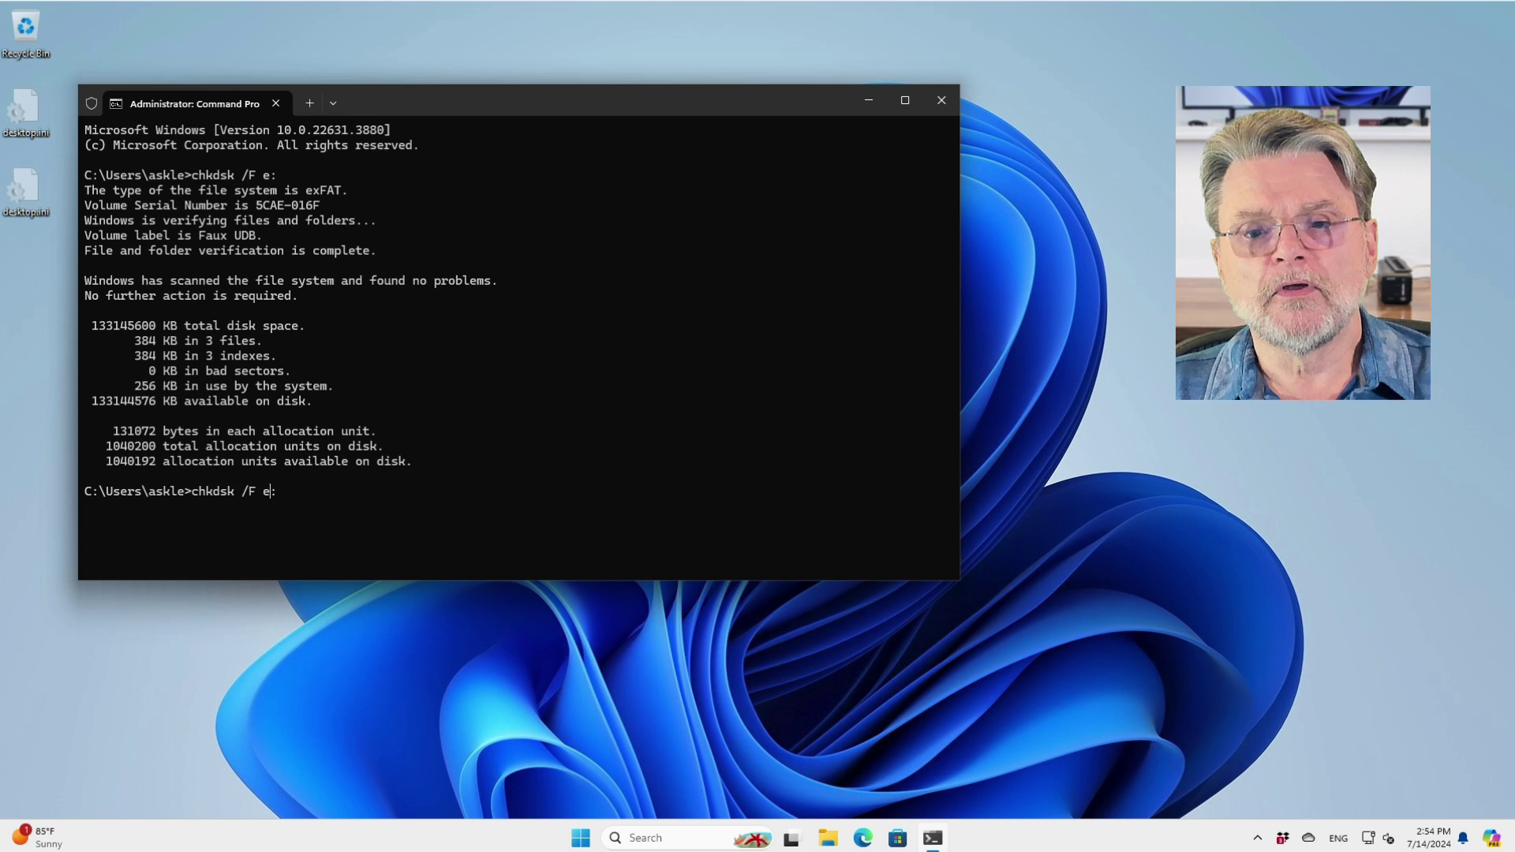
{"action": "type", "text": "R"}
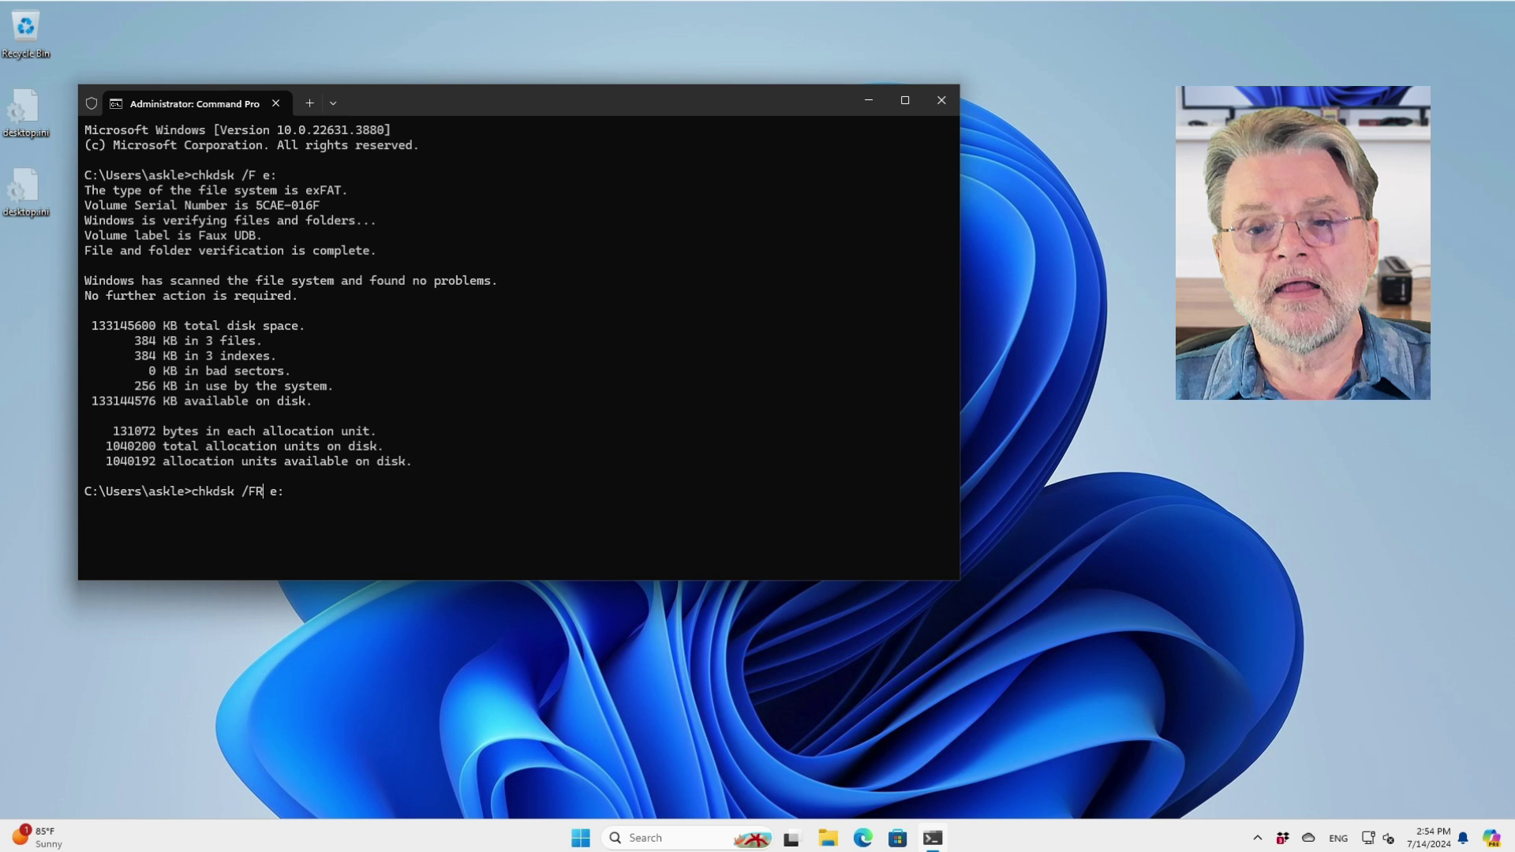
{"action": "key", "text": "BackSpace"}
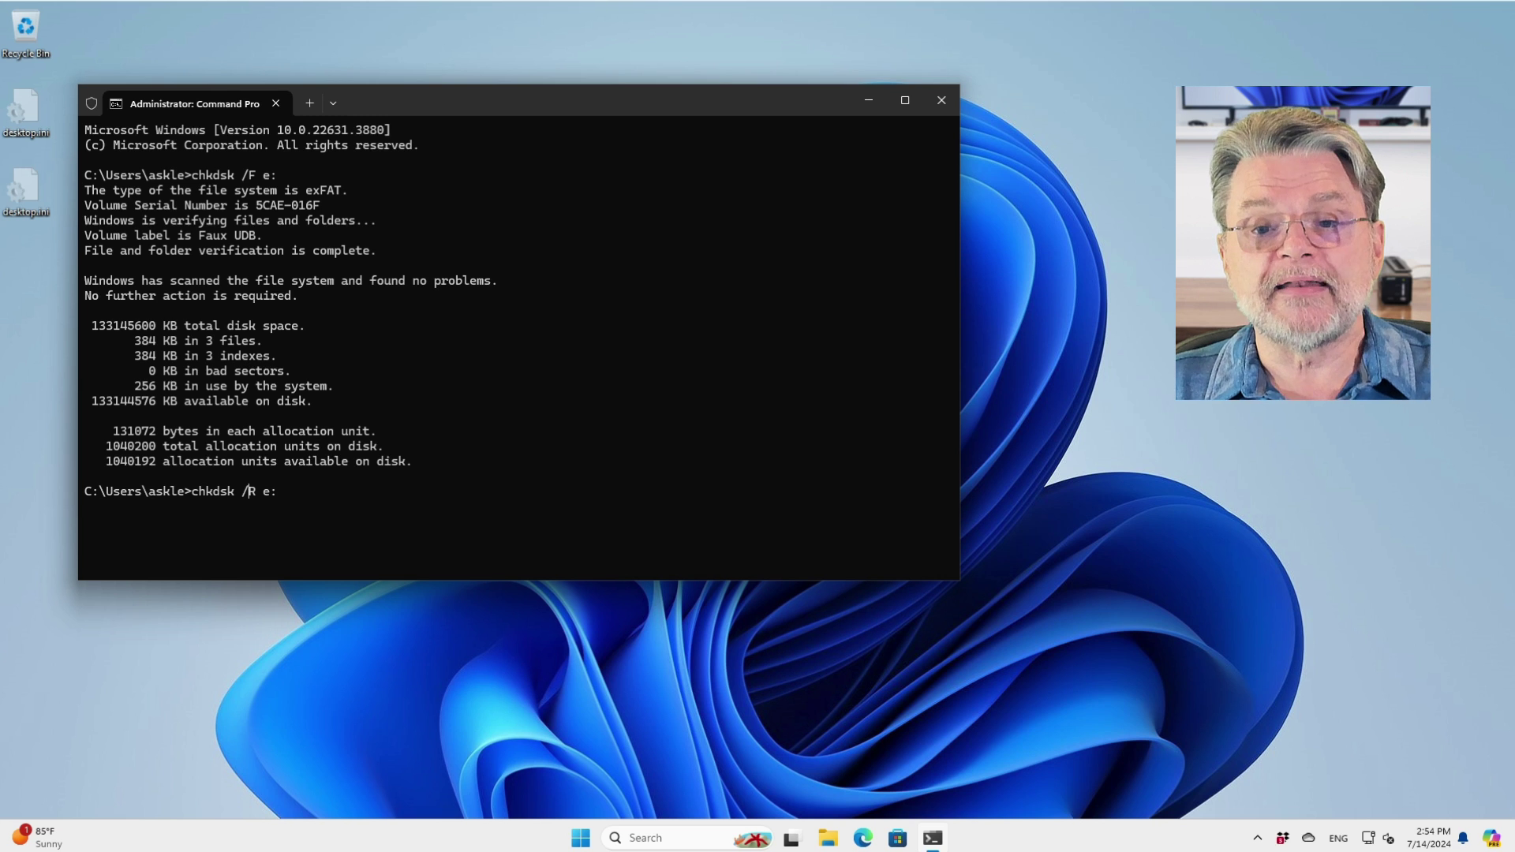
{"action": "key", "text": "End"}
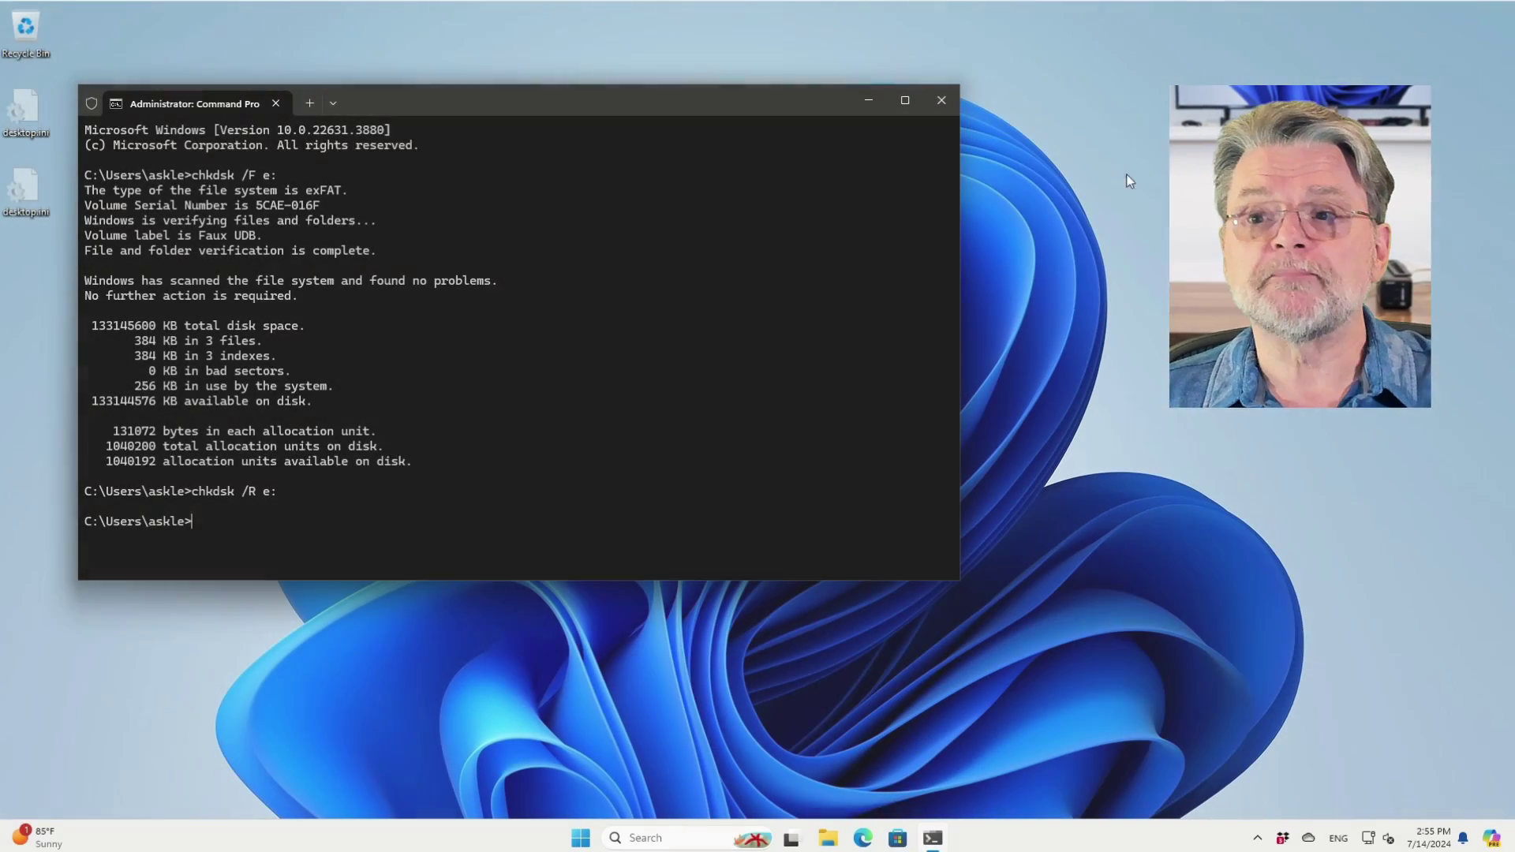
Close the terminal, open Disk Management and select Disk 1's Faux UDB (E:) partition.
{"action": "left_click", "coordinate": [941, 101]}
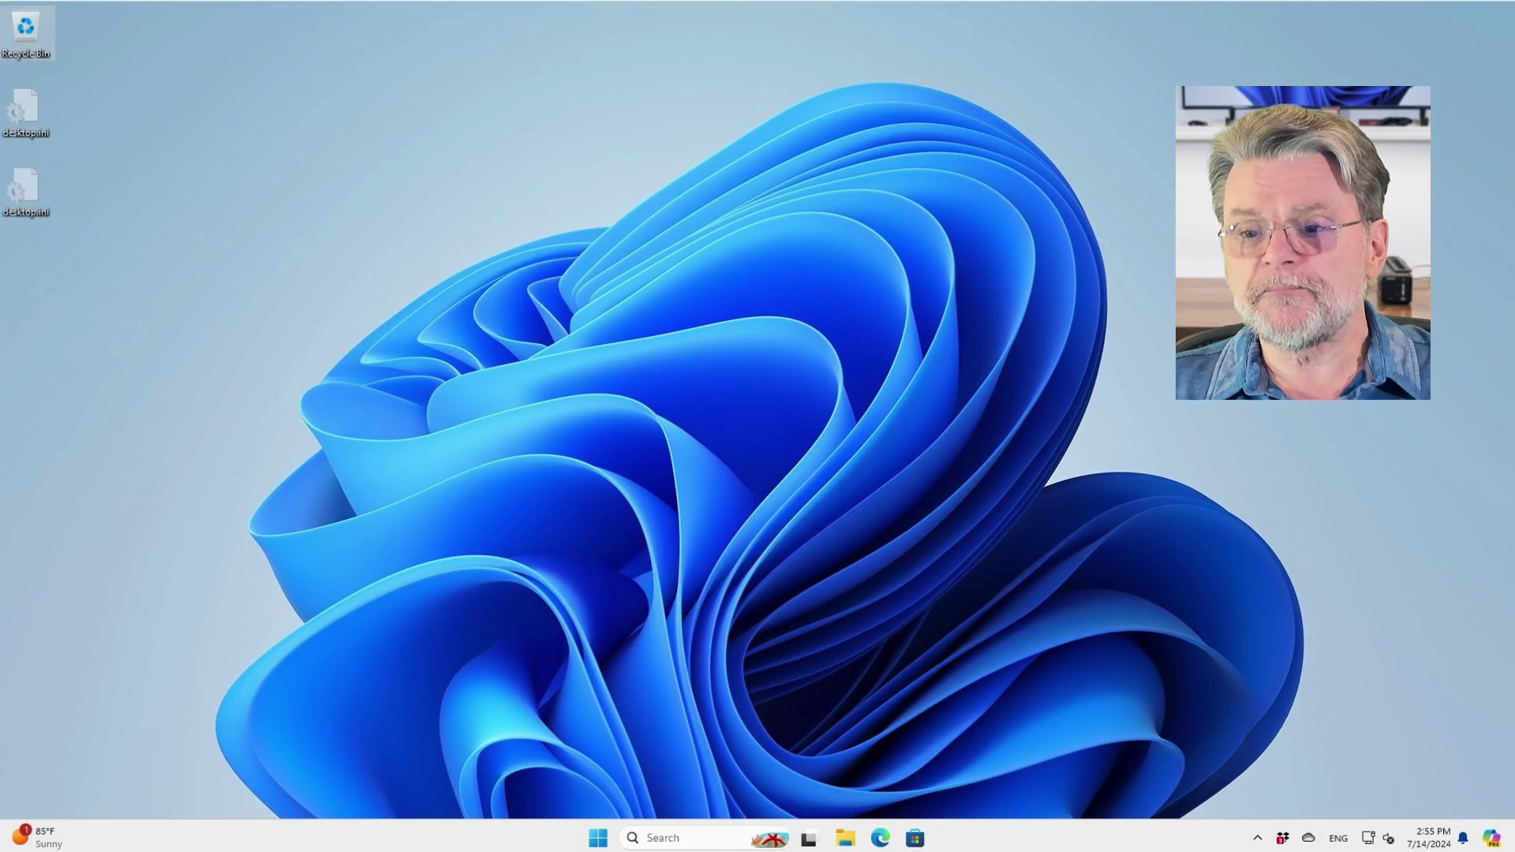
{"action": "right_click", "coordinate": [599, 838]}
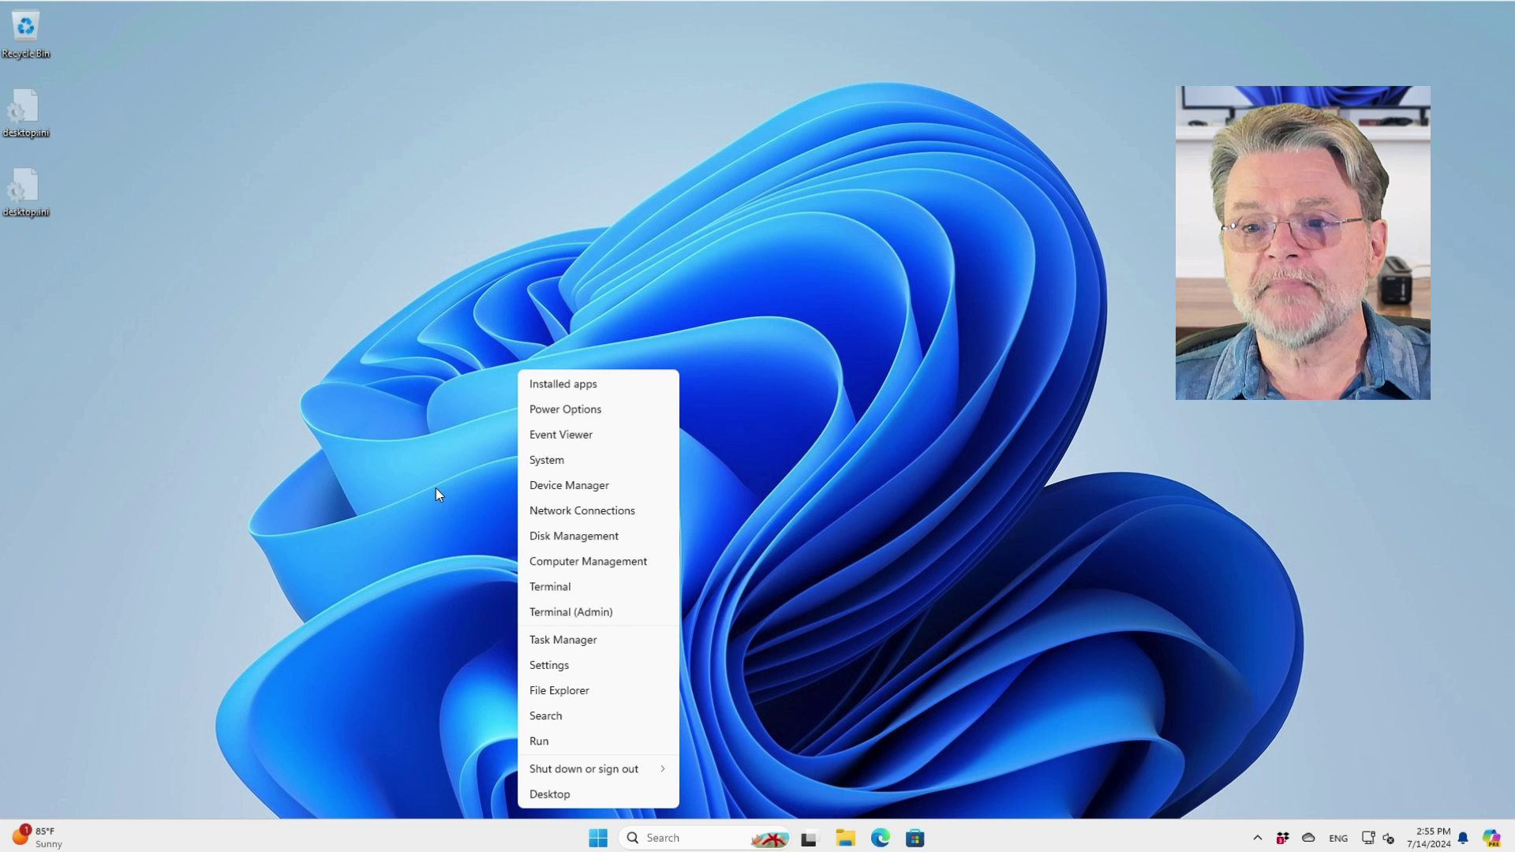
{"action": "left_click", "coordinate": [615, 542]}
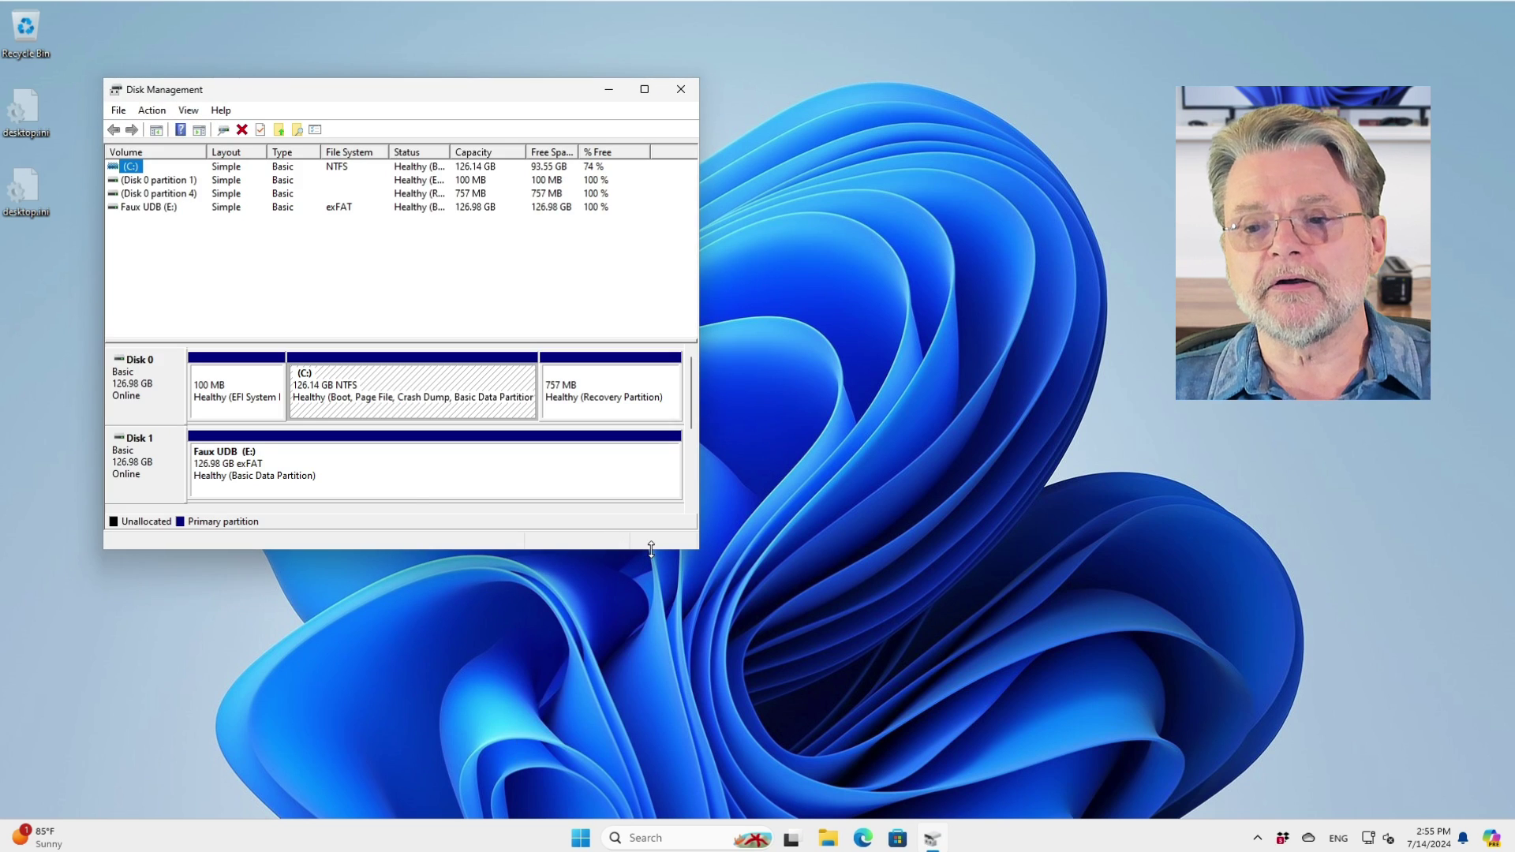
{"action": "left_click", "coordinate": [401, 480]}
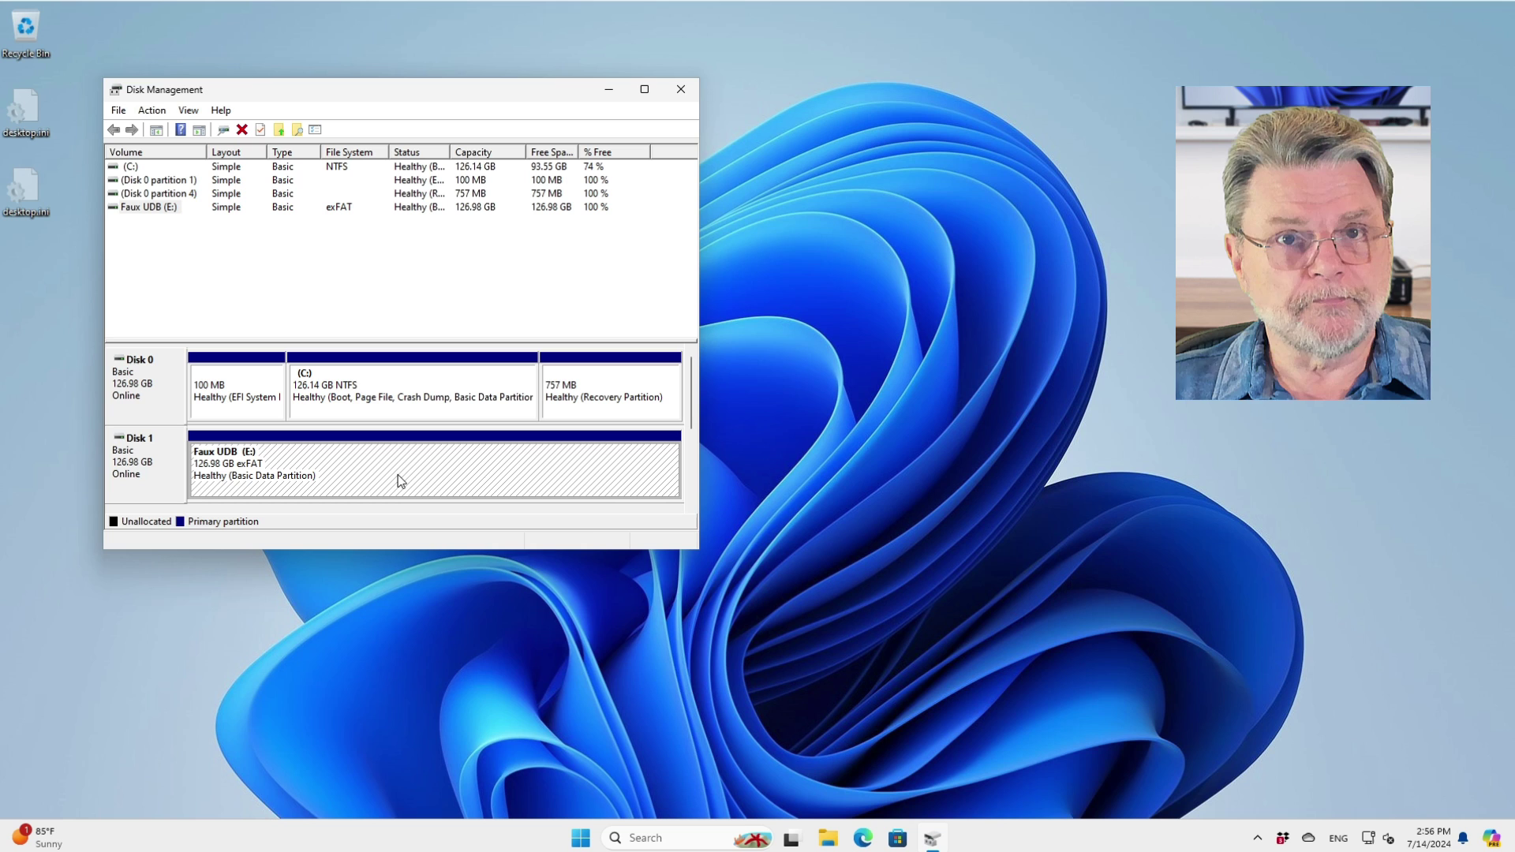
Delete the Faux UDB (E:) volume, leaving 126.98 GB unallocated on Disk 1.
{"action": "right_click", "coordinate": [401, 482]}
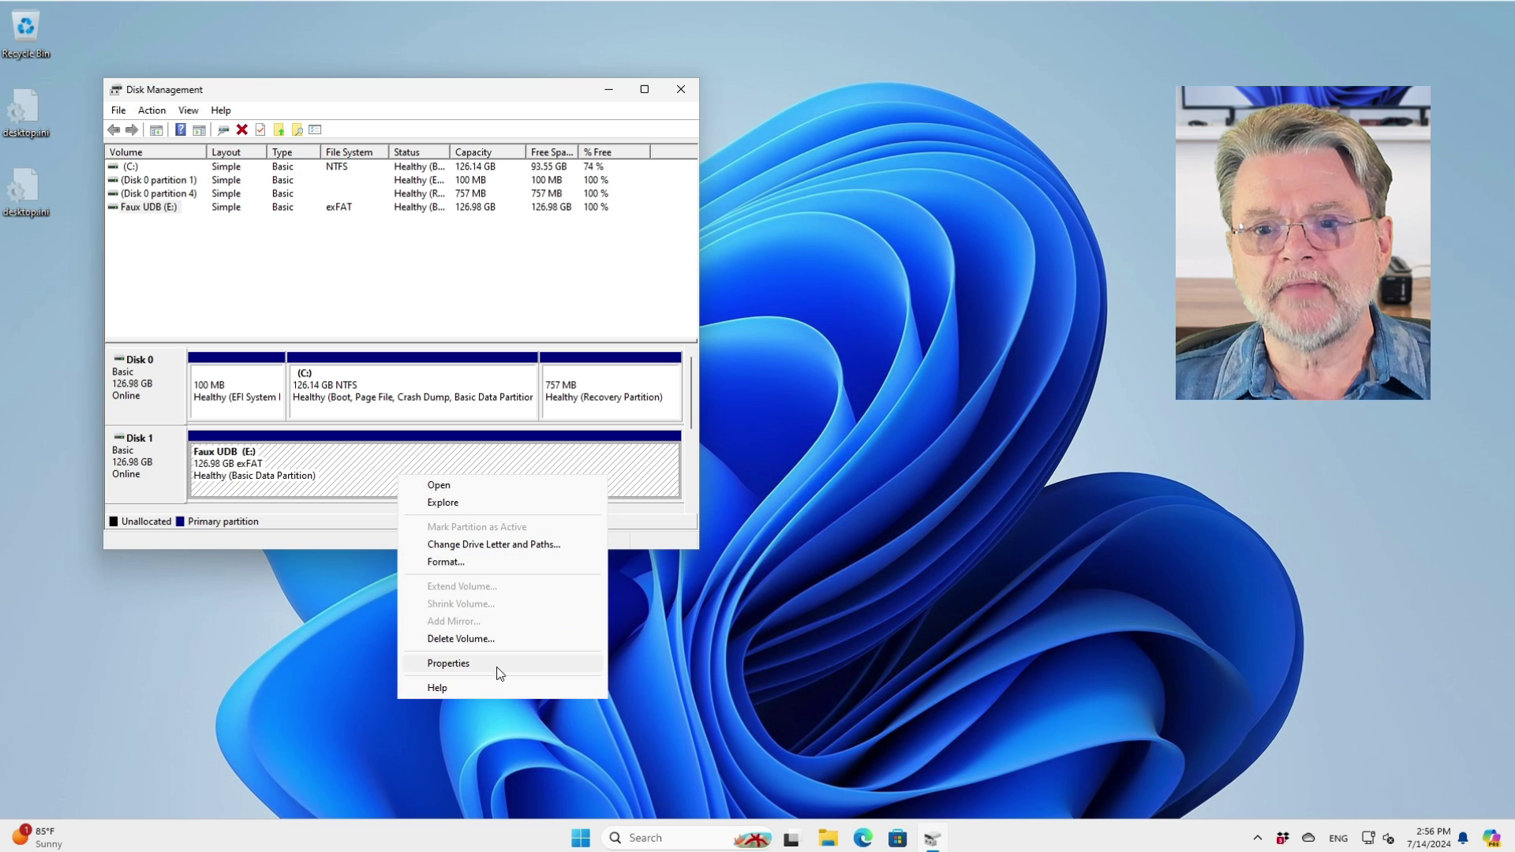
{"action": "left_click", "coordinate": [465, 639]}
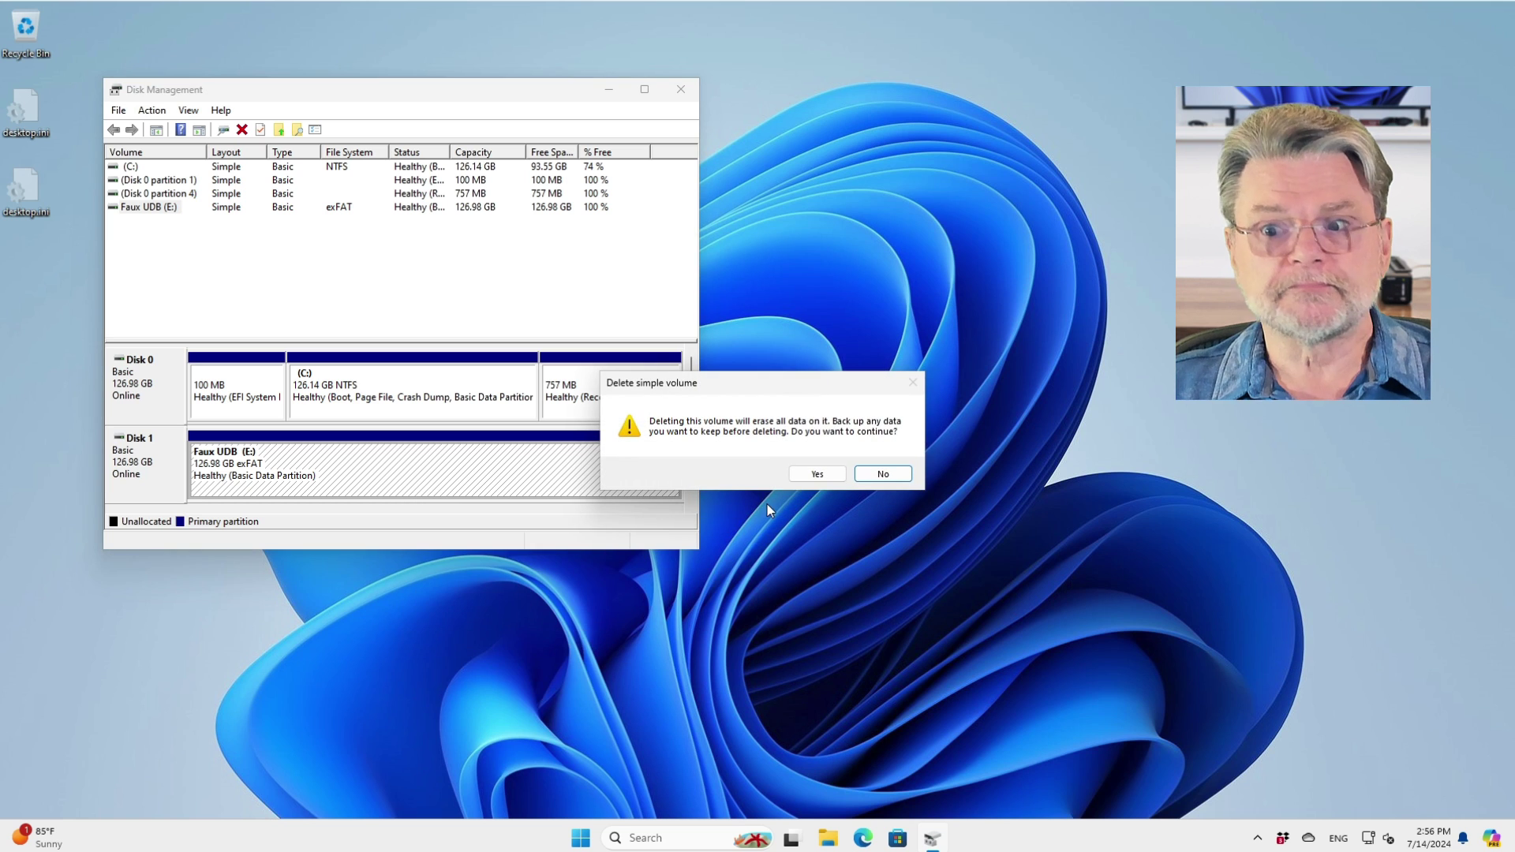
{"action": "left_click", "coordinate": [821, 475]}
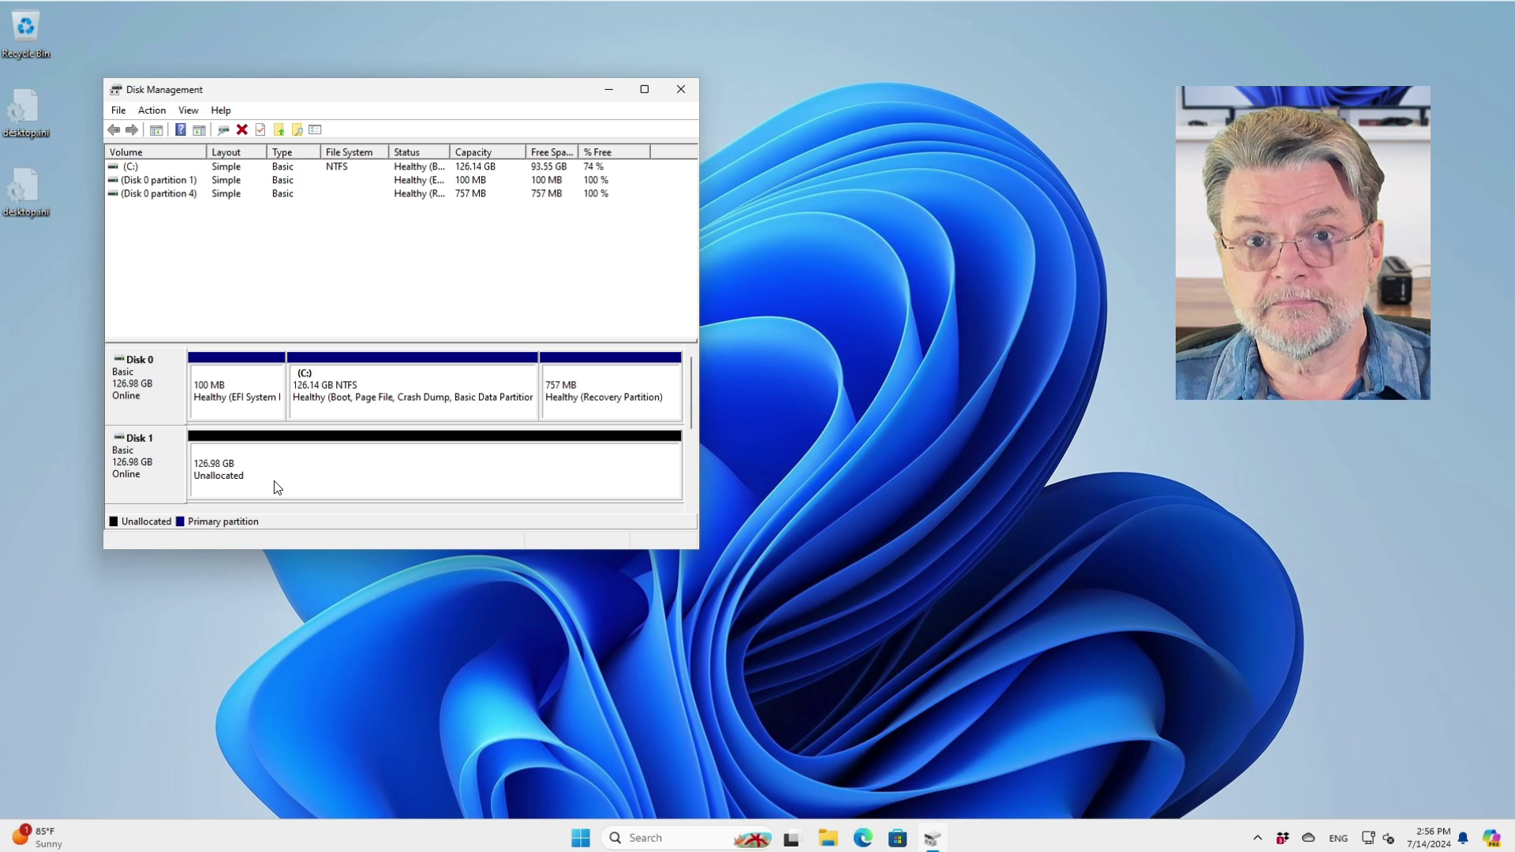
Start a New Simple Volume on Disk 1, keeping 130030 MB and drive letter E.
{"action": "right_click", "coordinate": [359, 479]}
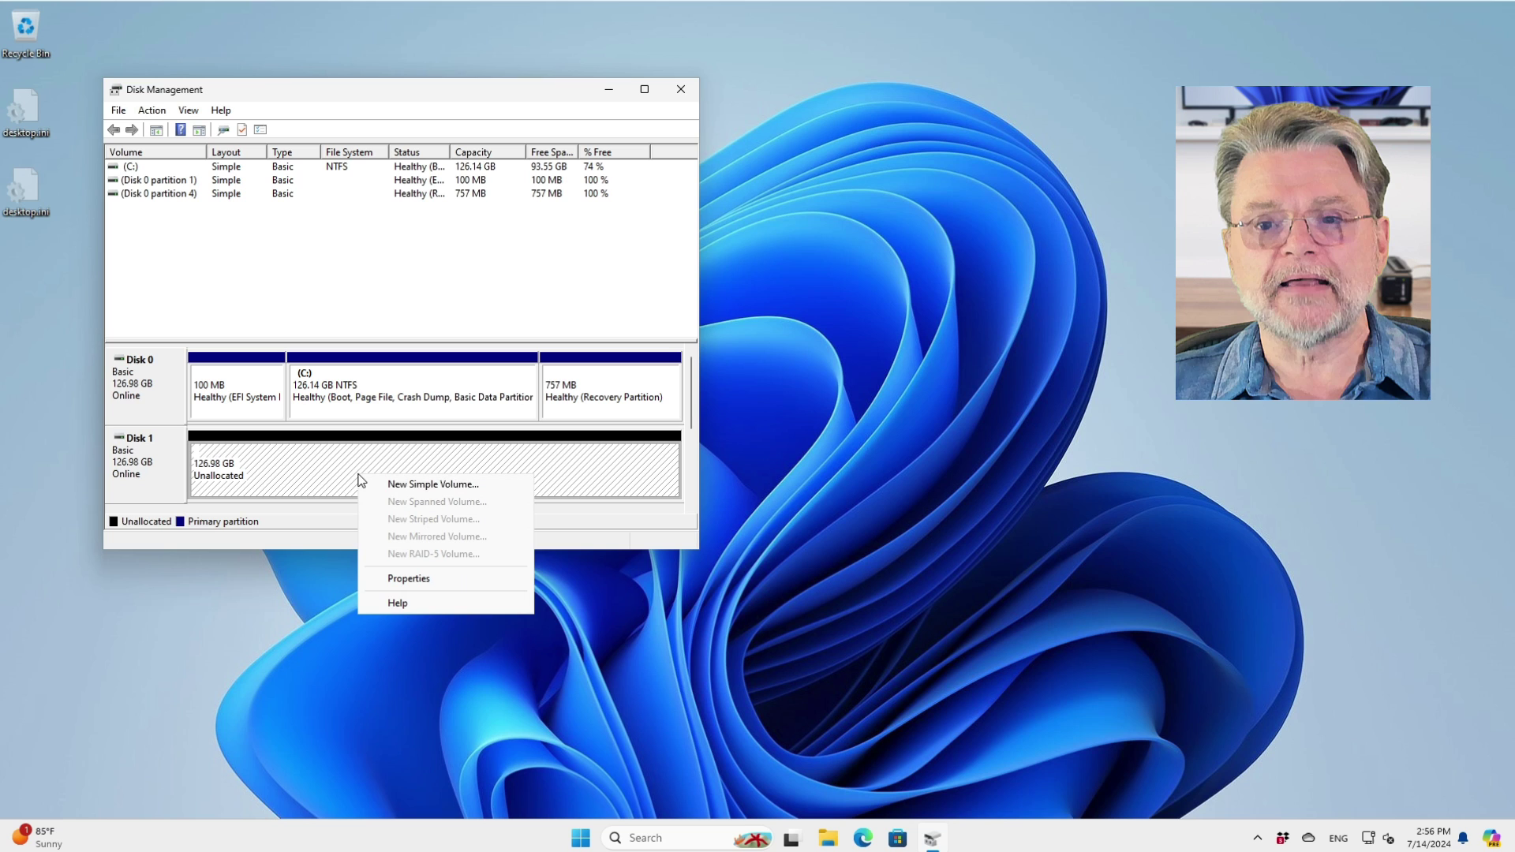
{"action": "left_click", "coordinate": [455, 485]}
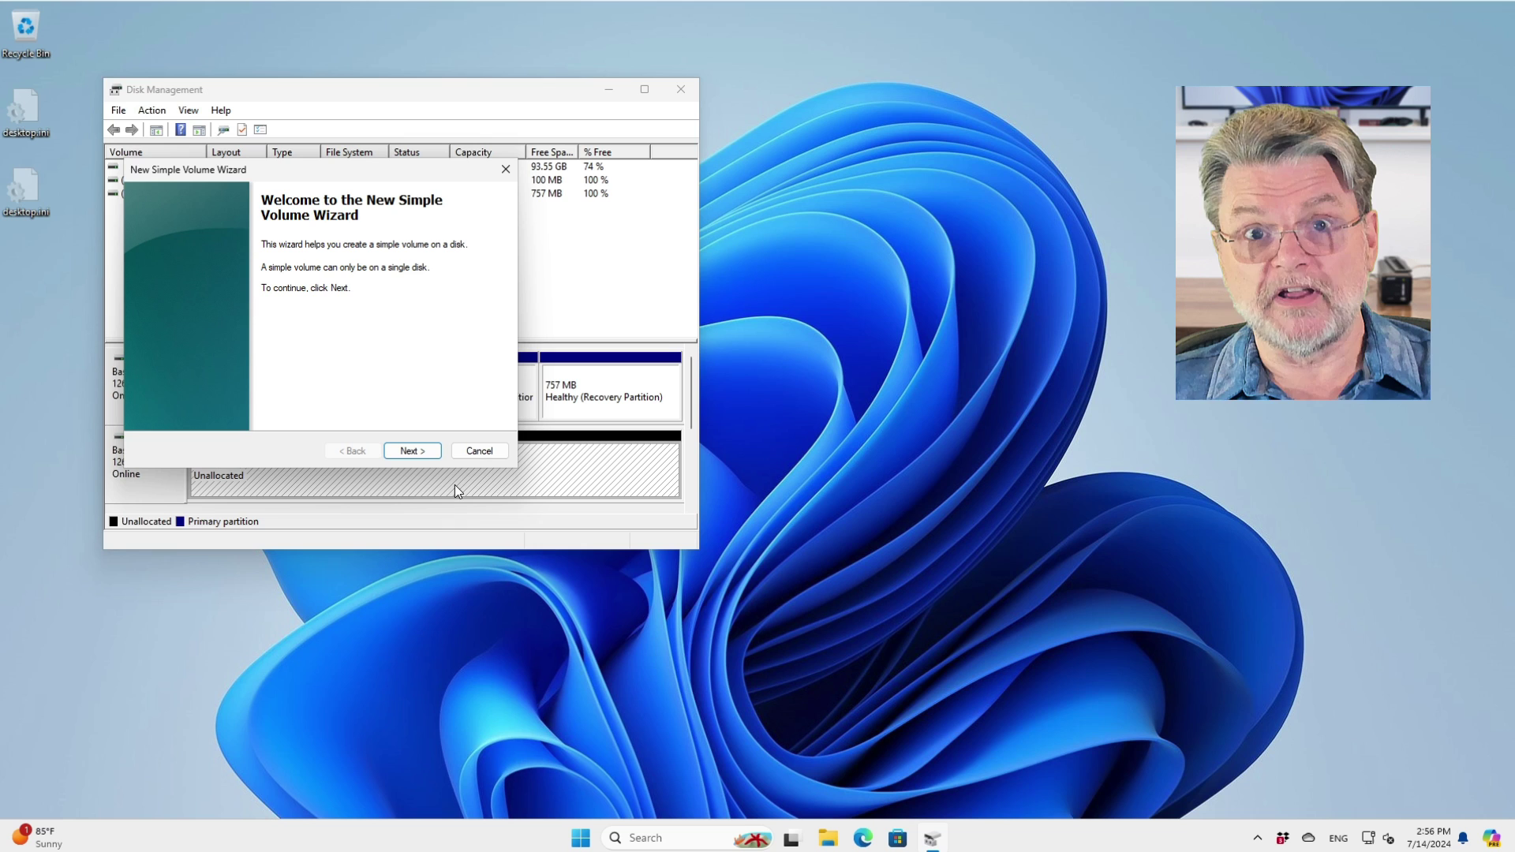
{"action": "left_click", "coordinate": [408, 450]}
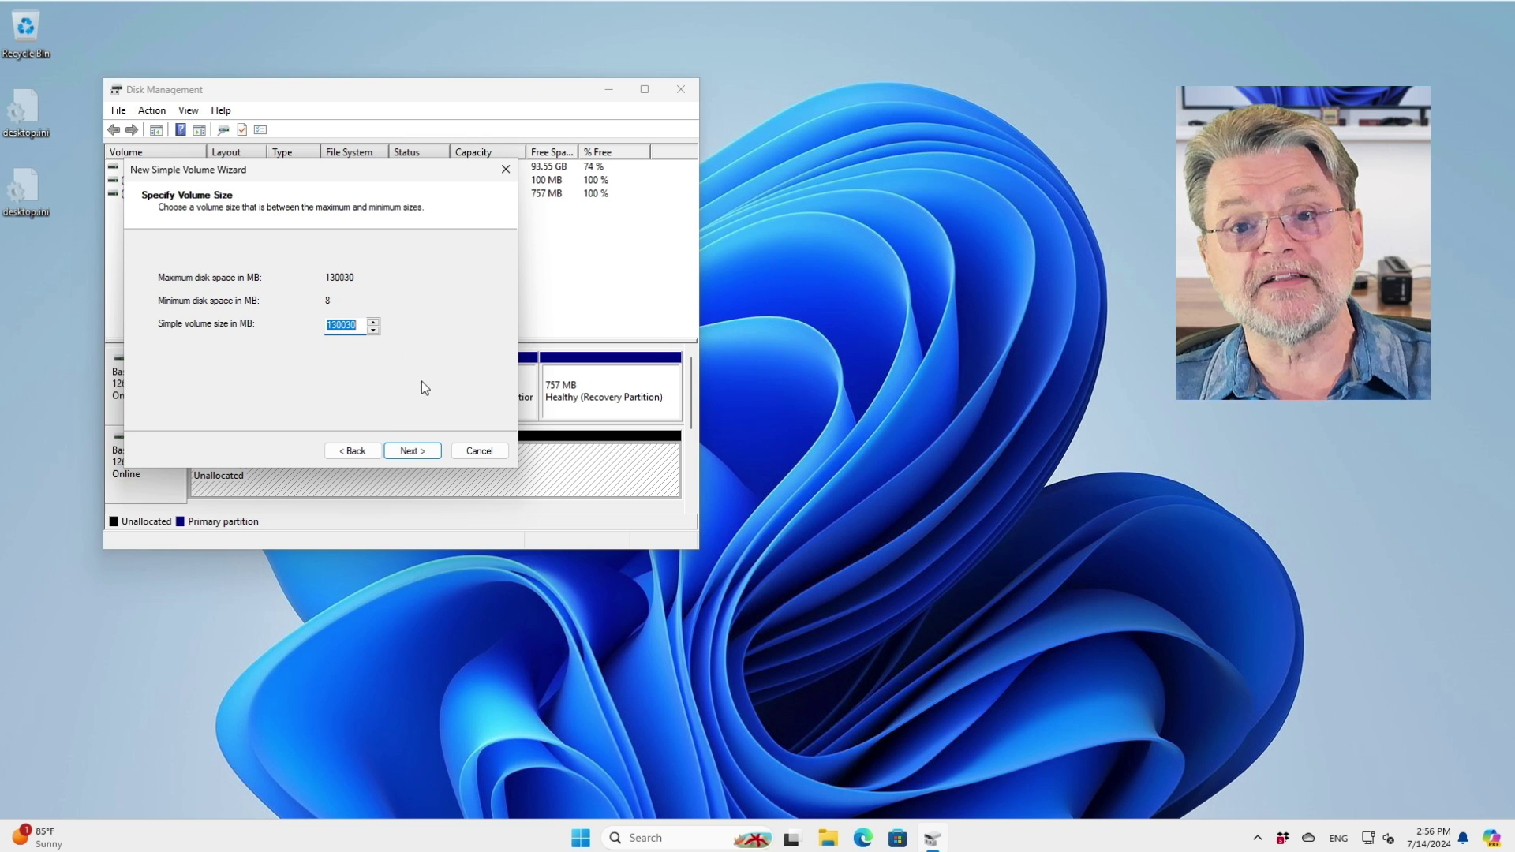
{"action": "left_click", "coordinate": [423, 455]}
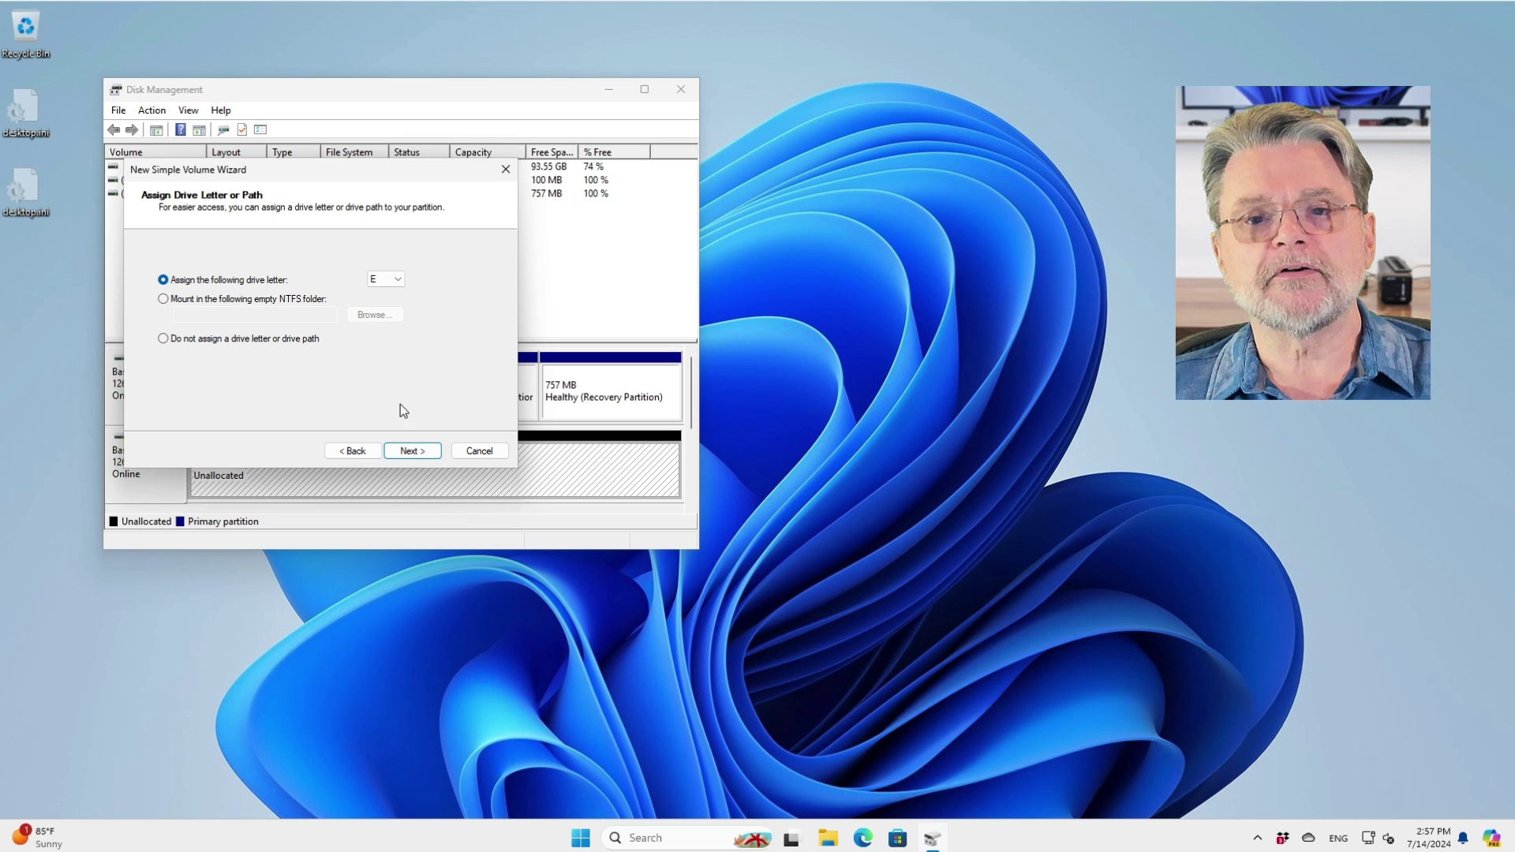
{"action": "left_click", "coordinate": [425, 455]}
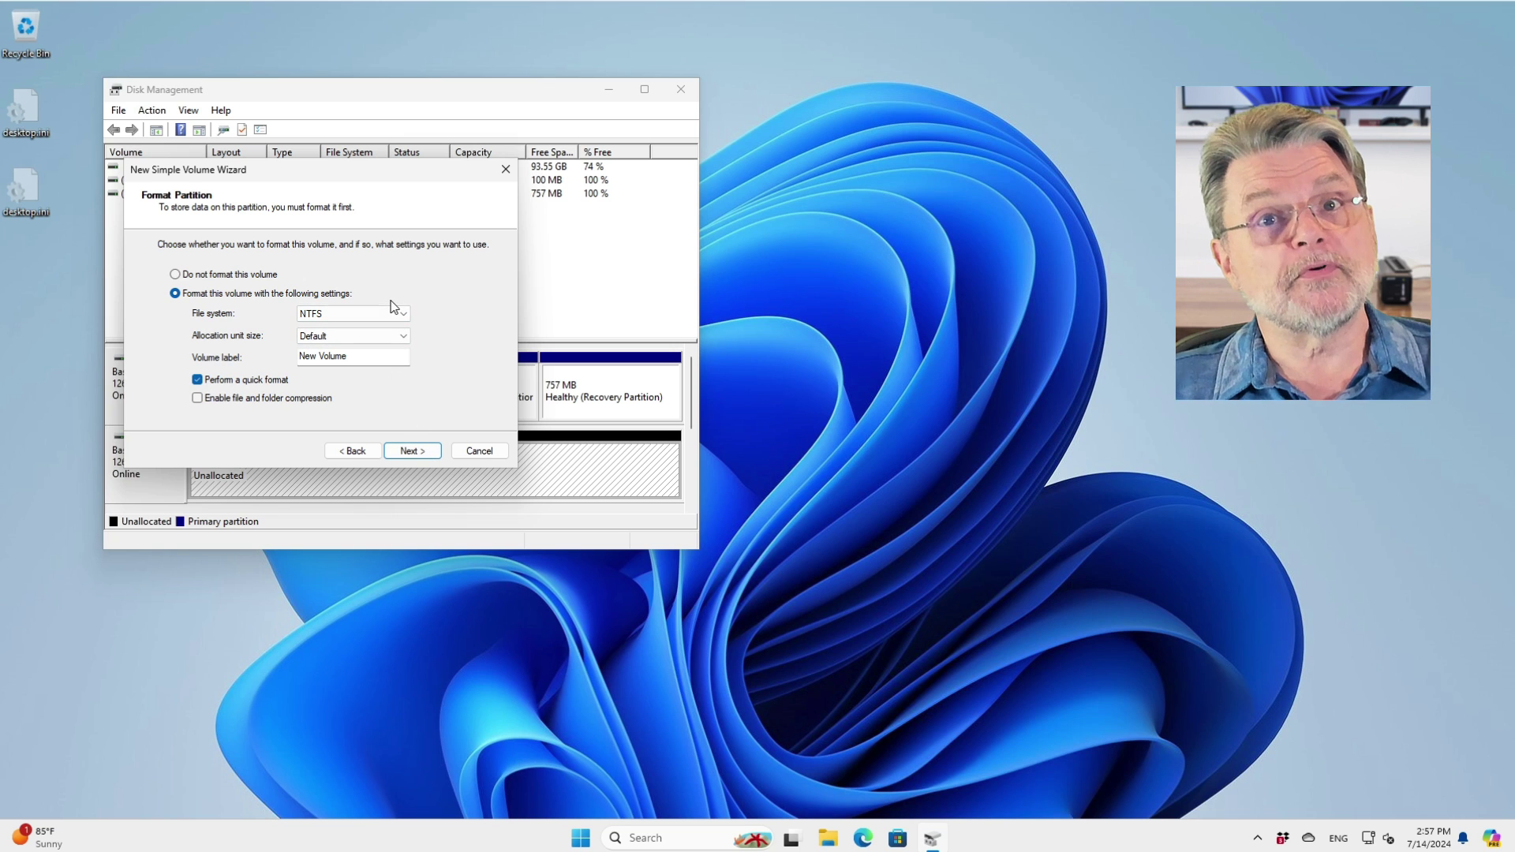
Replace the 'New Volume' label with 'Faux USB' and open the File system list.
{"action": "left_click_drag", "start_coordinate": [381, 357], "coordinate": [175, 340]}
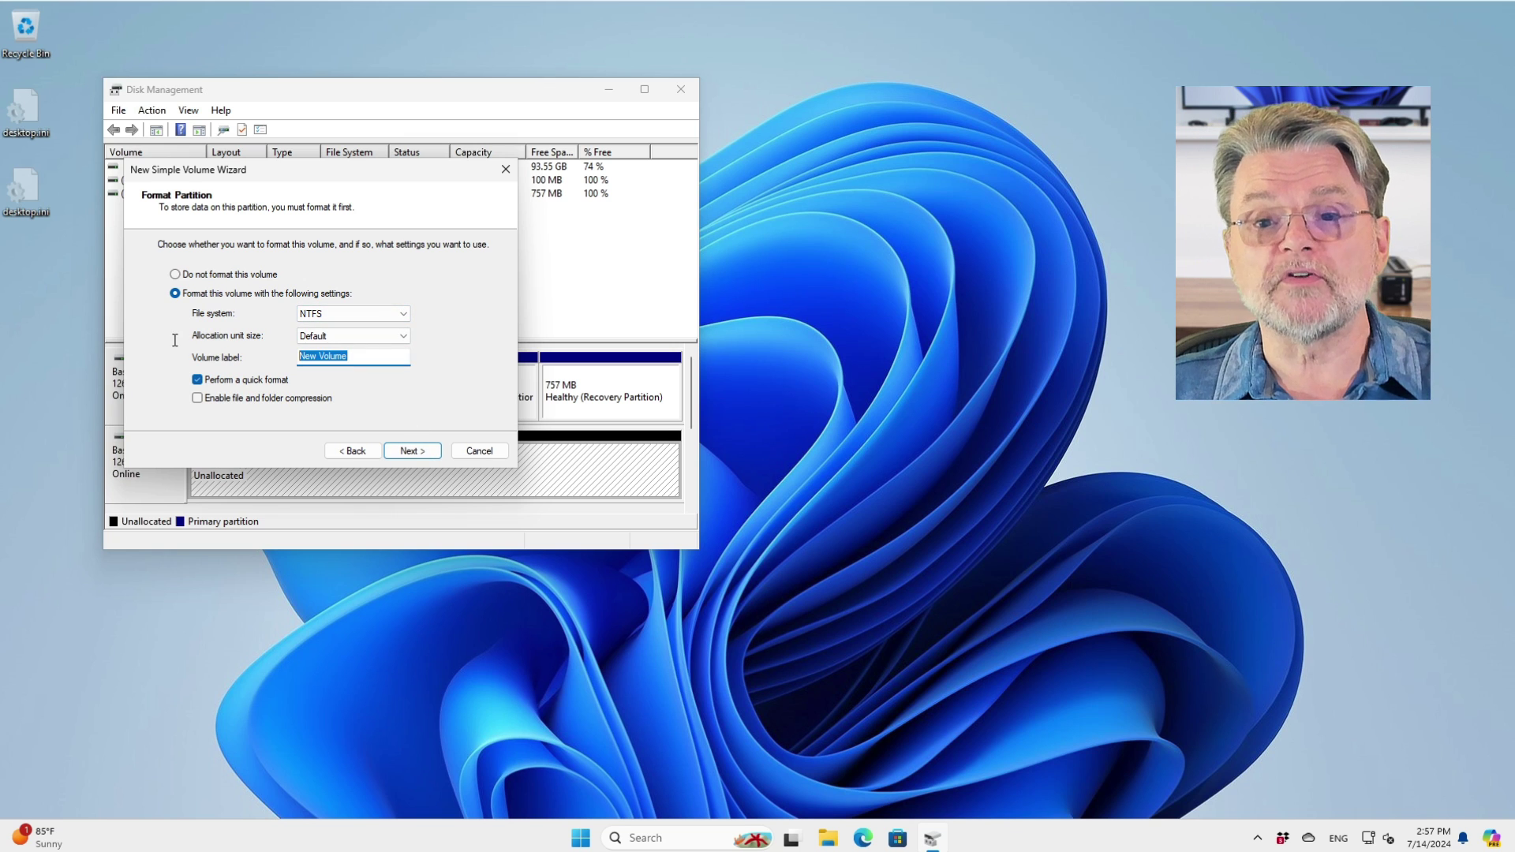
{"action": "type", "text": "Fa"}
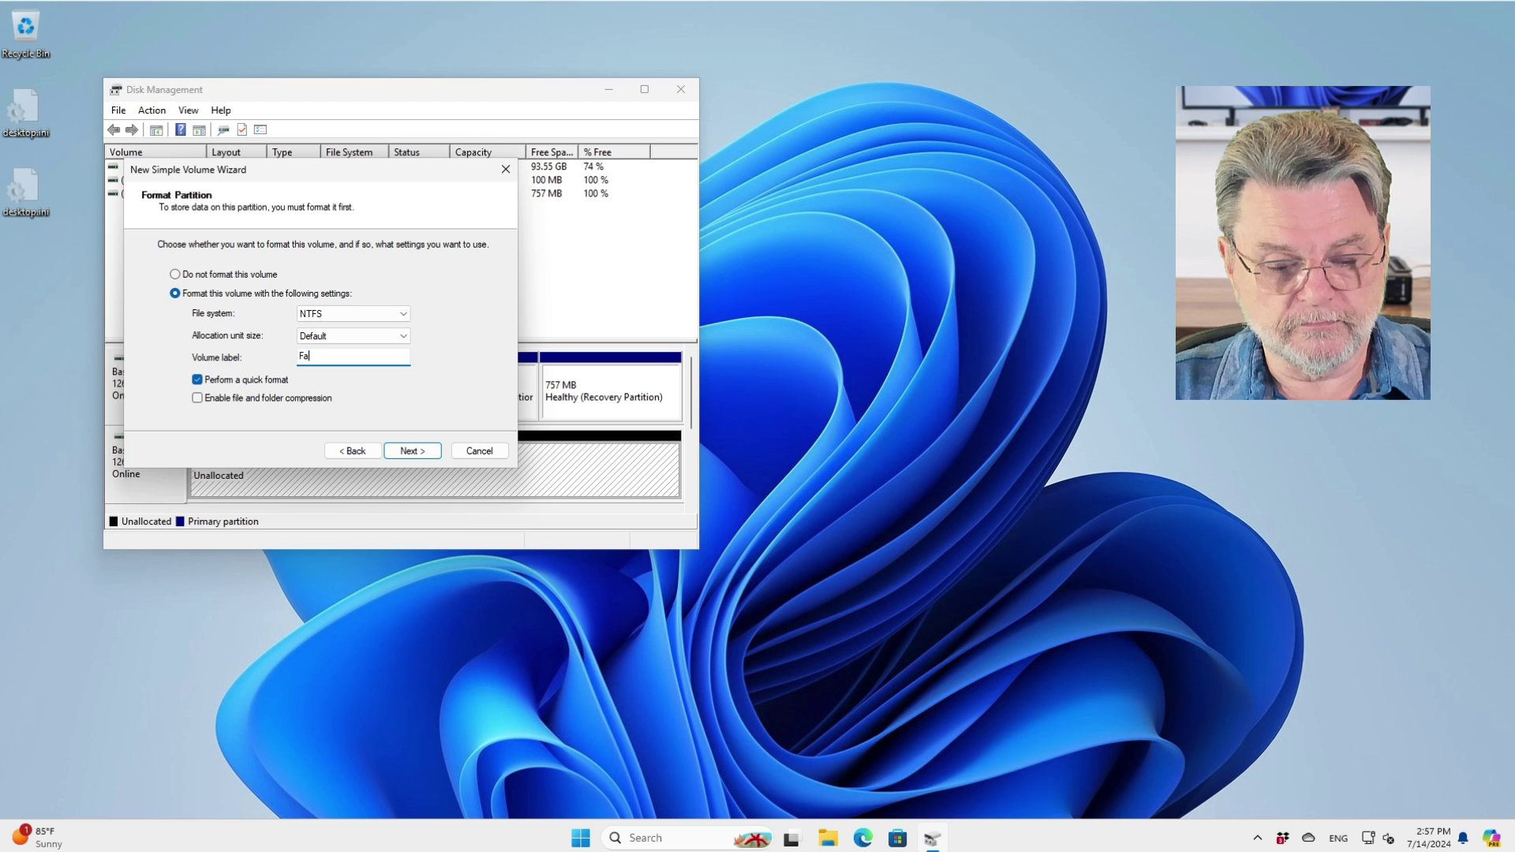
{"action": "type", "text": "ux USB"}
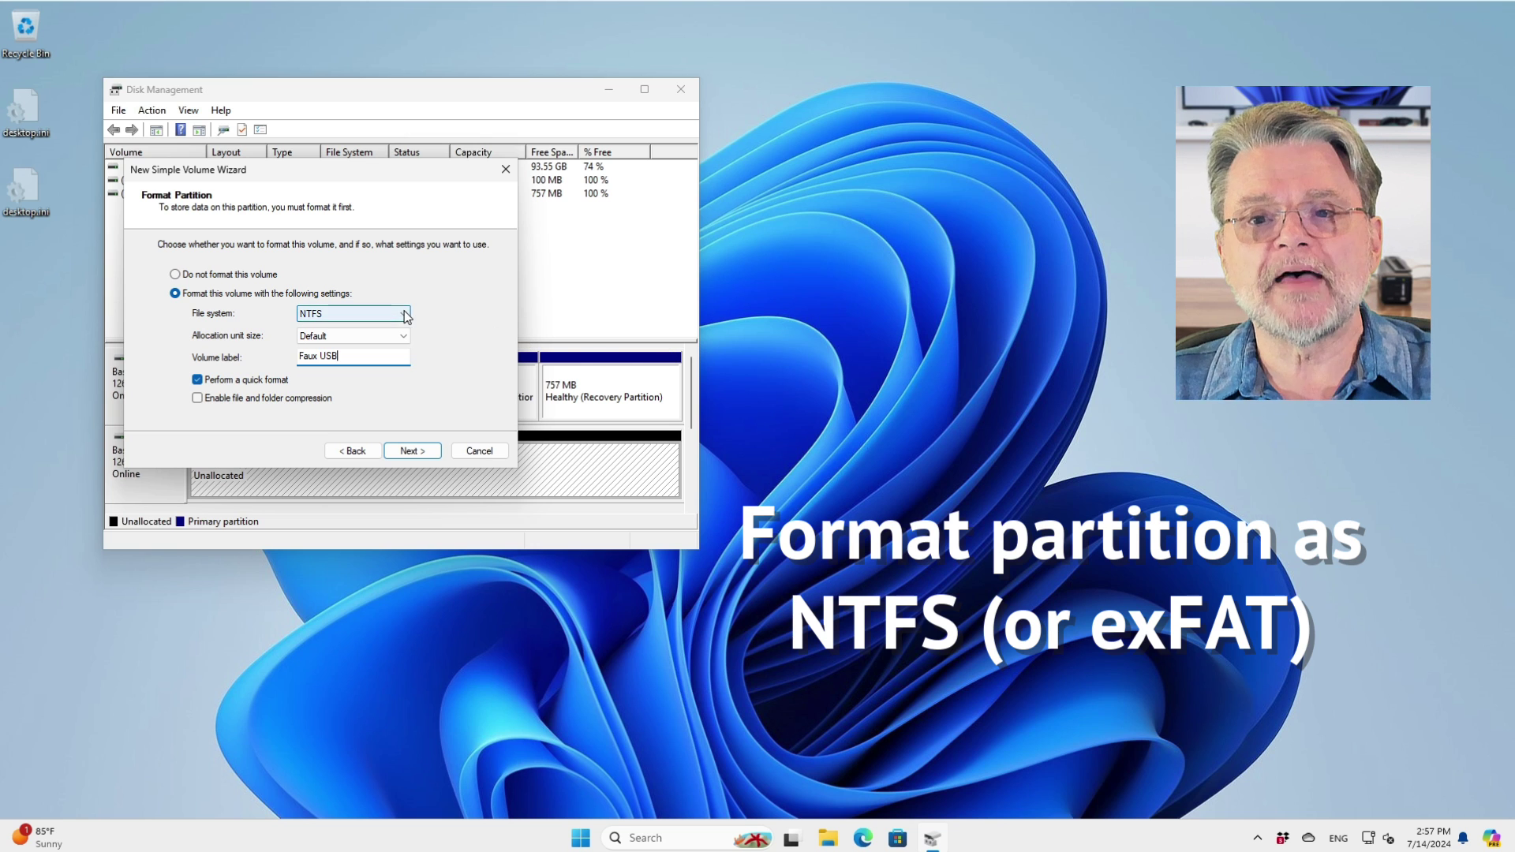
{"action": "left_click", "coordinate": [377, 315]}
Choose exFAT as the new volume's file system.
{"action": "left_click", "coordinate": [371, 327]}
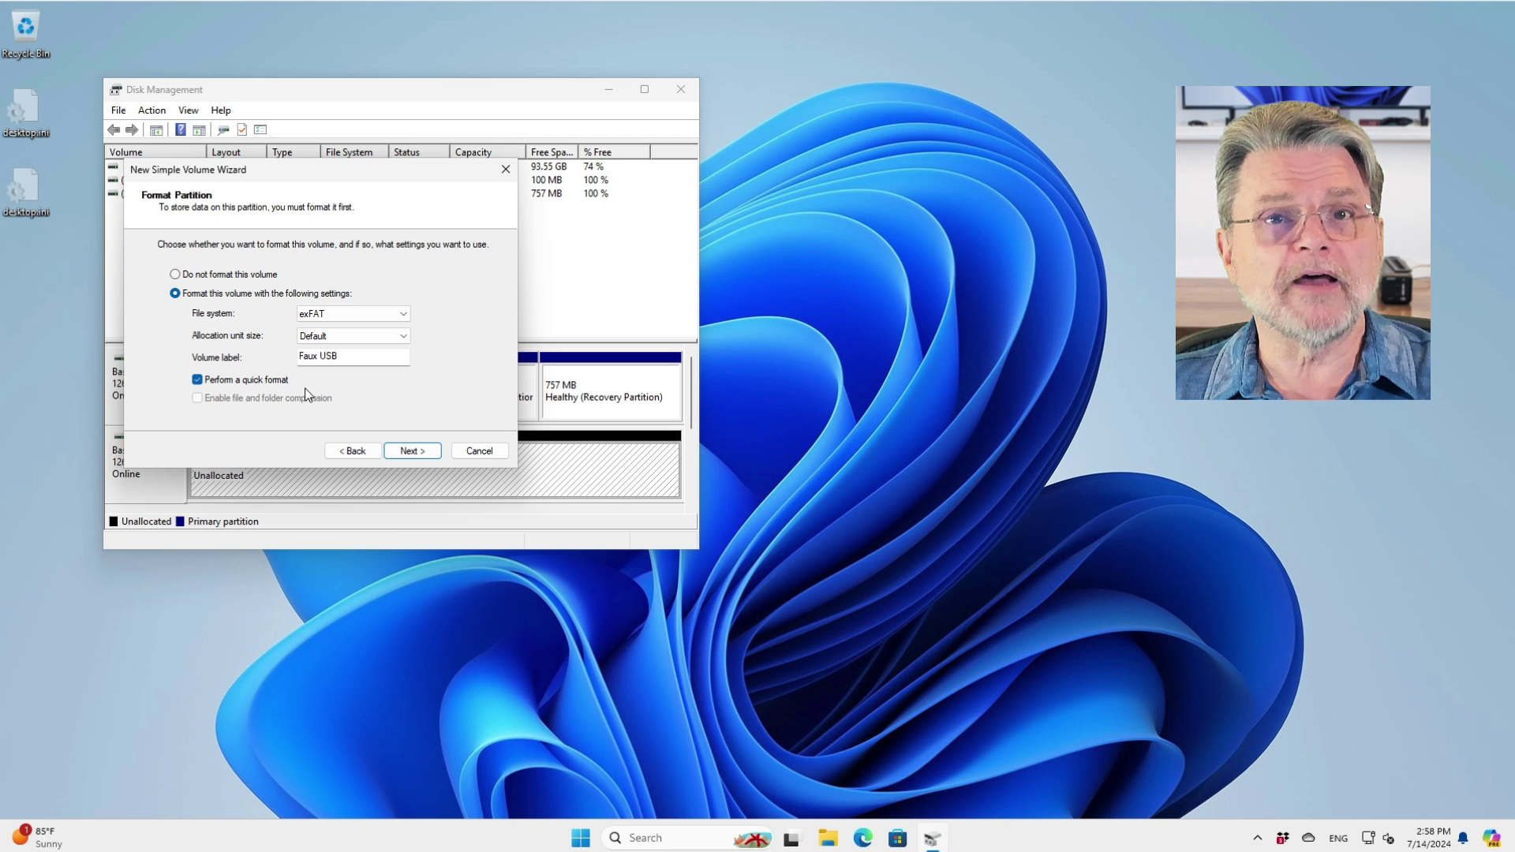
Finish the wizard to create the exFAT Faux USB (E:) volume, then close Disk Management.
{"action": "left_click", "coordinate": [419, 455]}
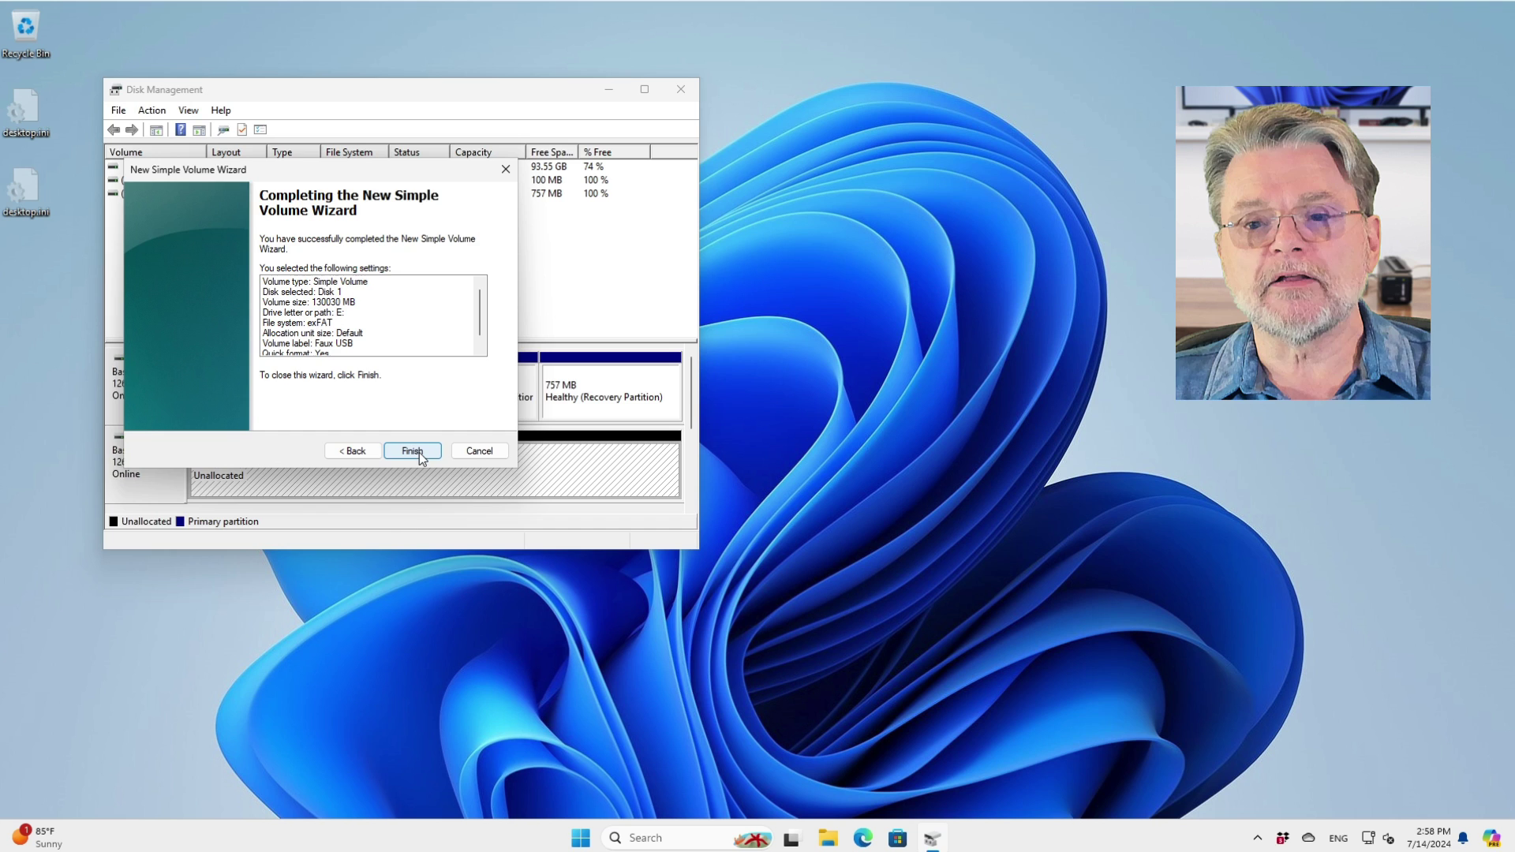
{"action": "left_click", "coordinate": [419, 452]}
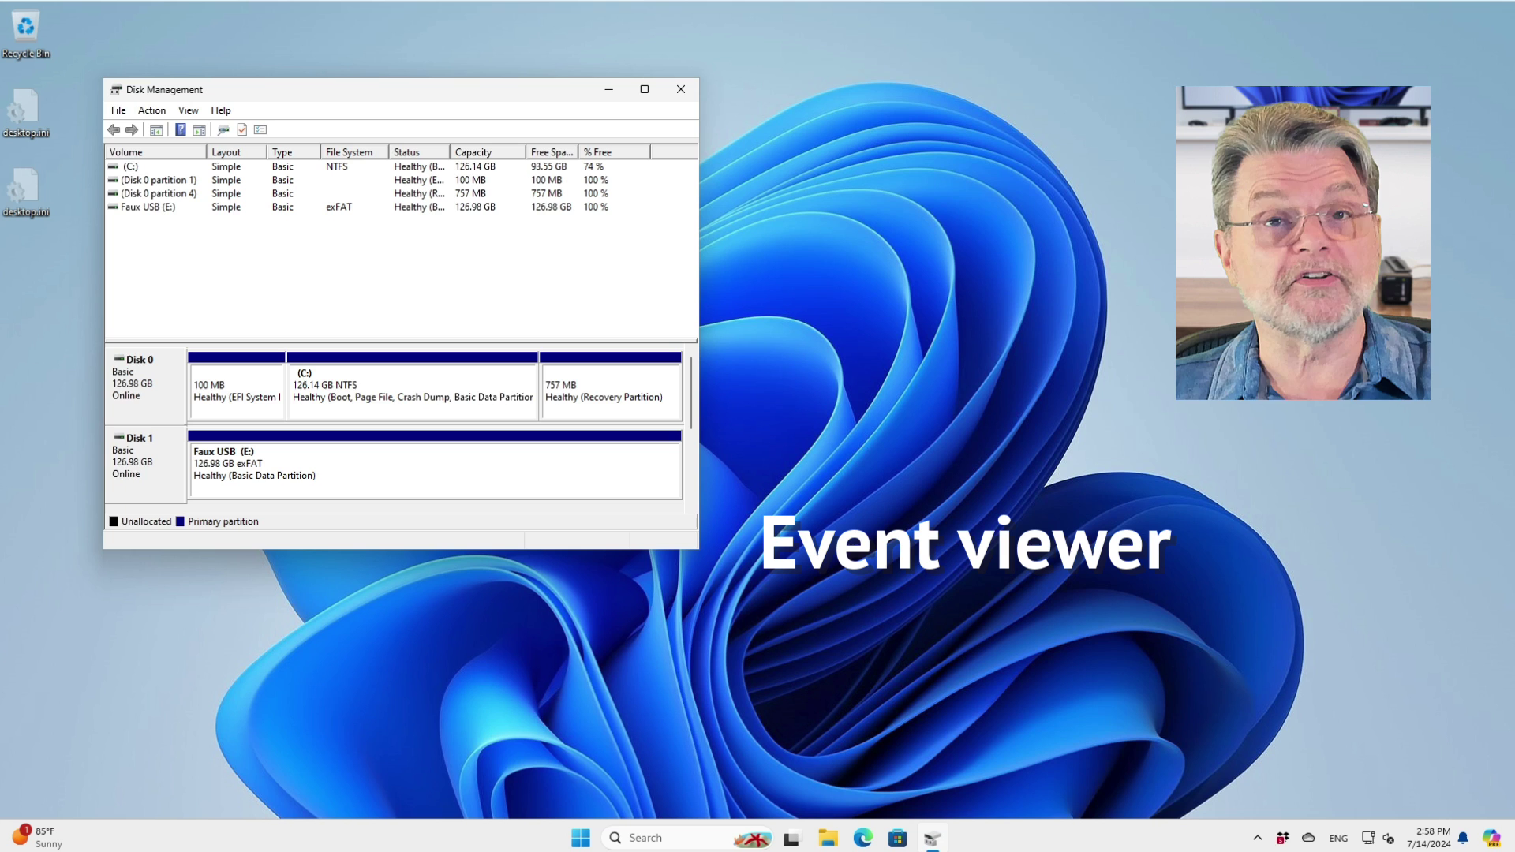
{"action": "left_click", "coordinate": [682, 92]}
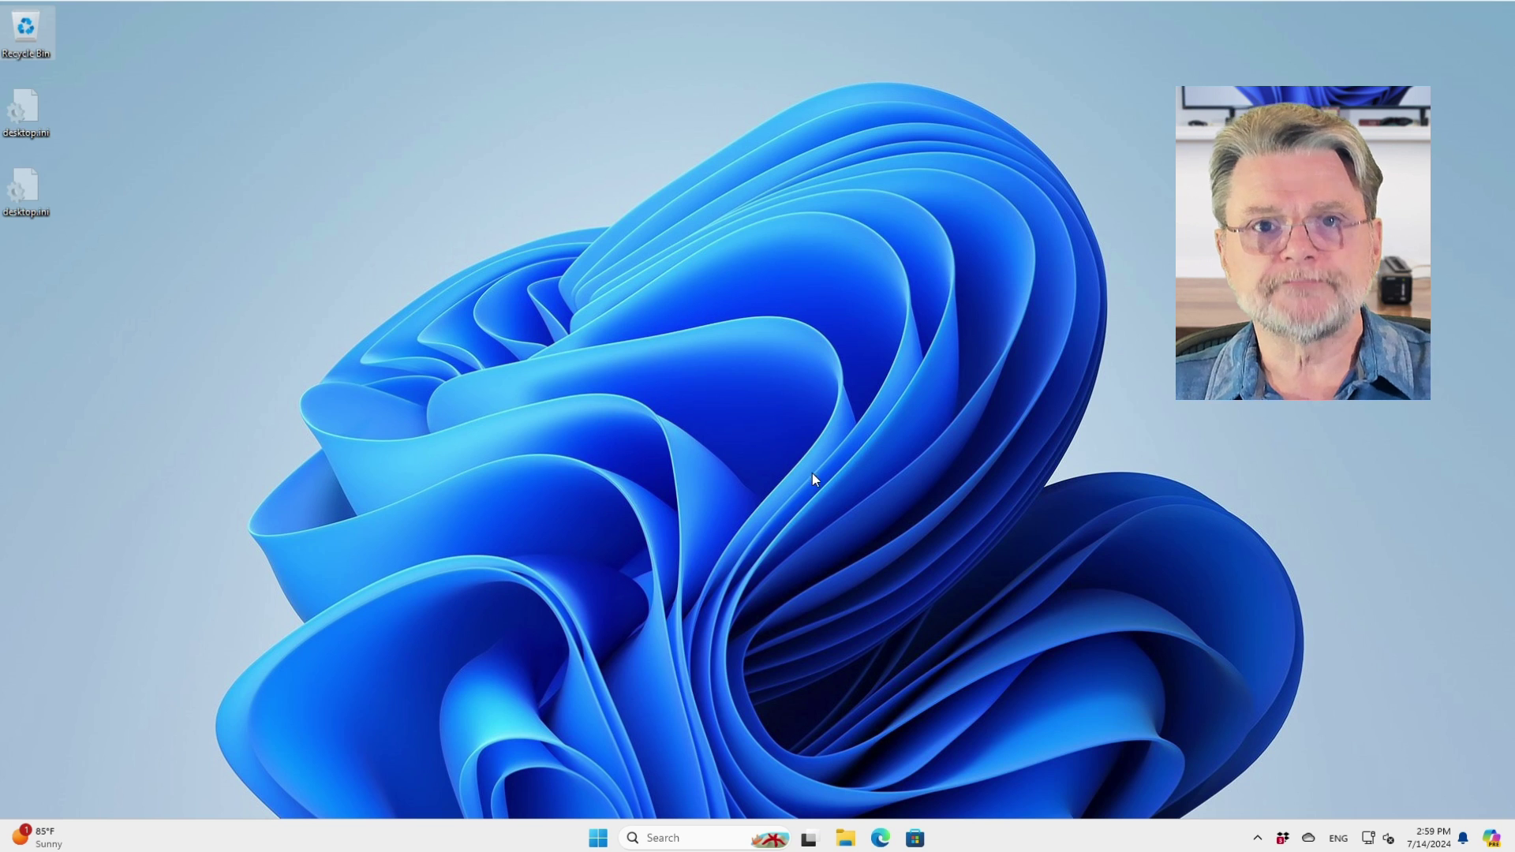
Launch Event Viewer from the Start button's quick-link menu.
{"action": "right_click", "coordinate": [597, 841]}
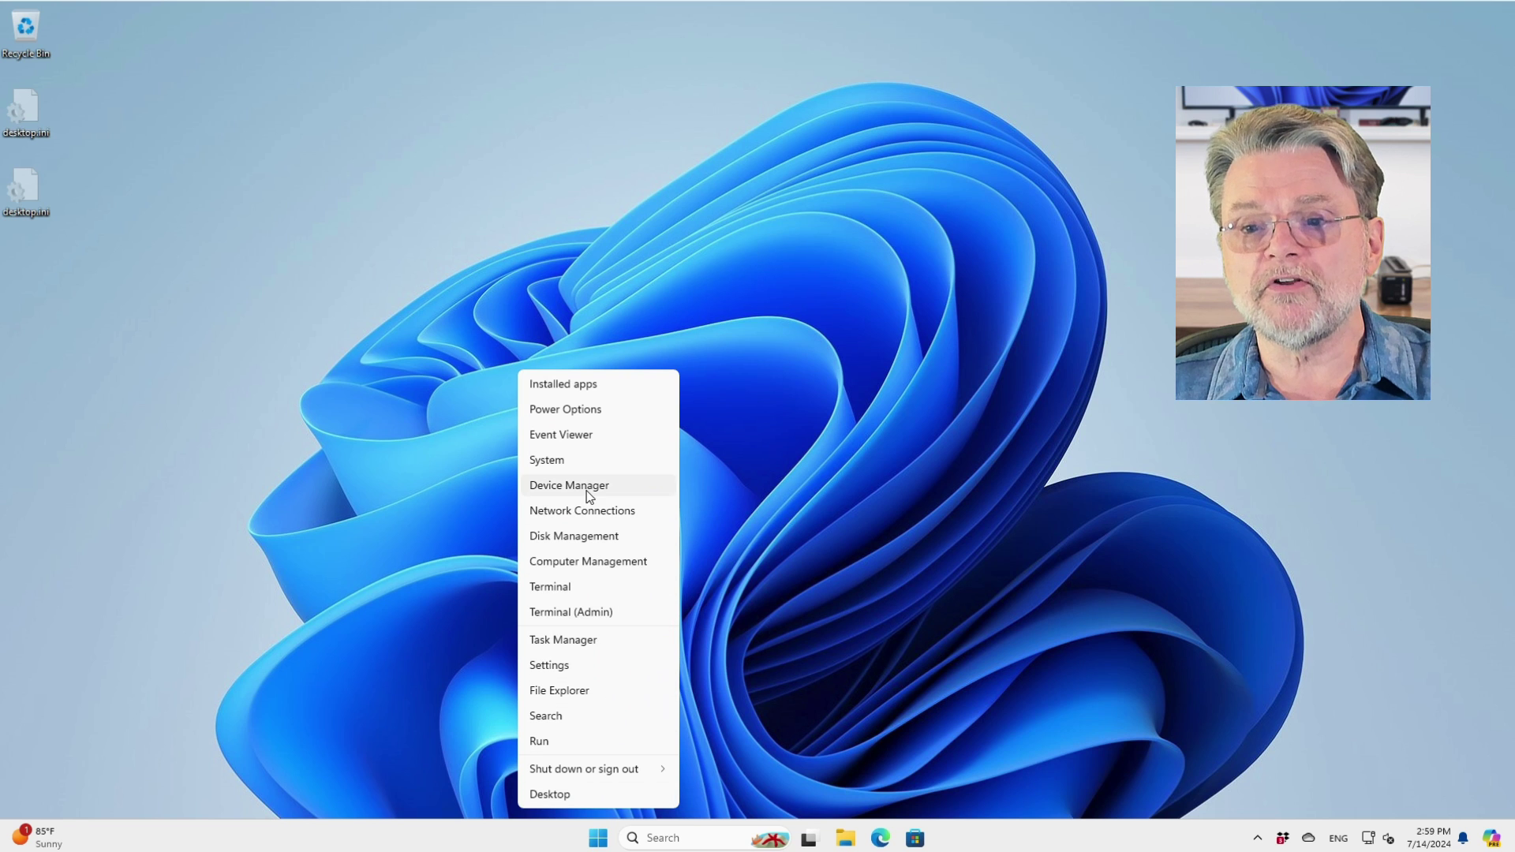
{"action": "left_click", "coordinate": [569, 435]}
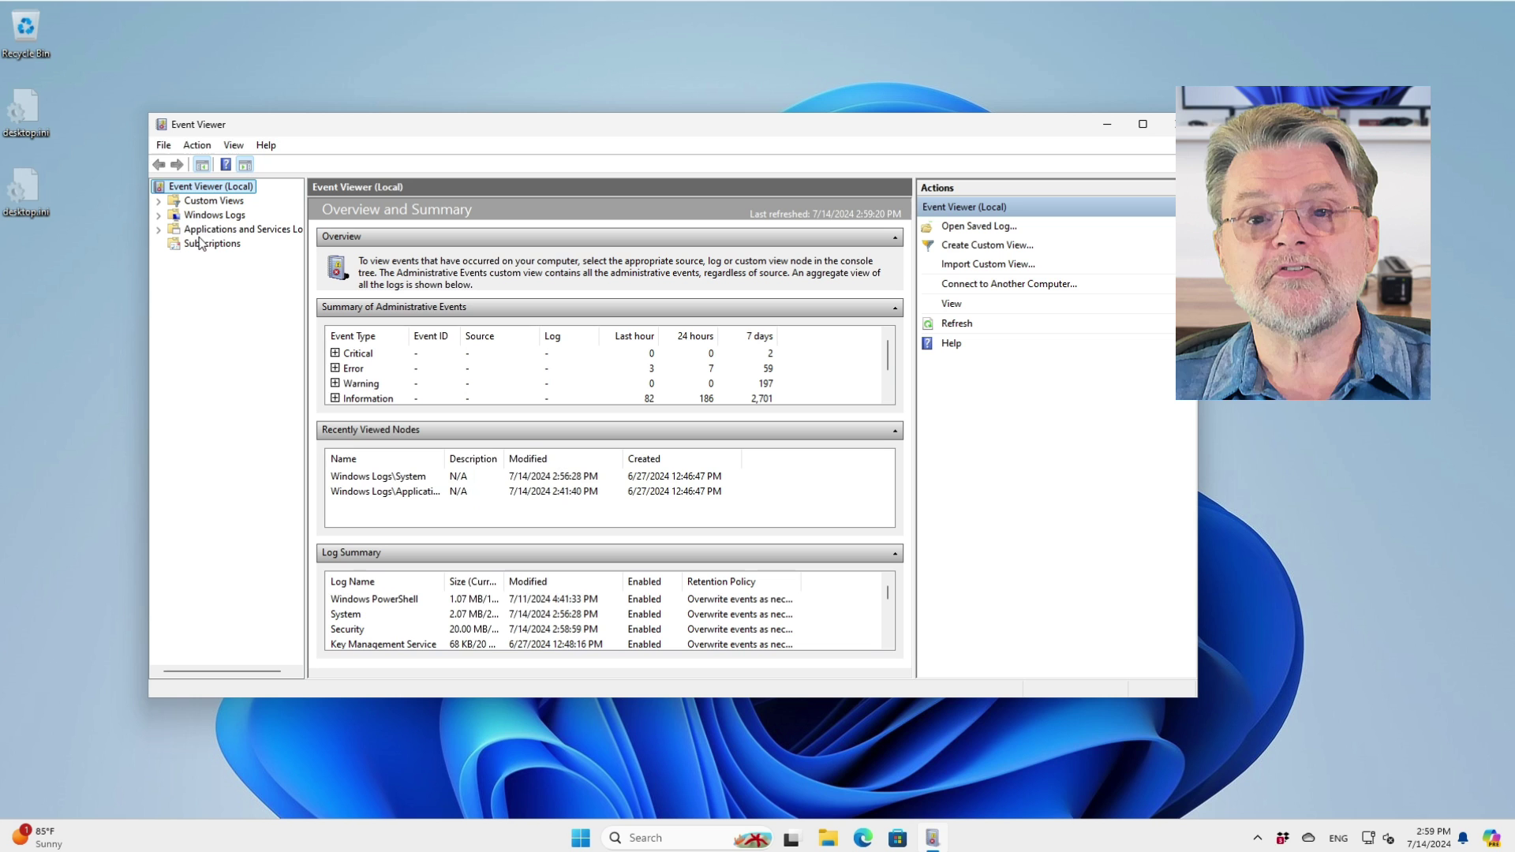
Expand Windows Logs and view the Application log, then the 4,091-event System log.
{"action": "left_click", "coordinate": [158, 216]}
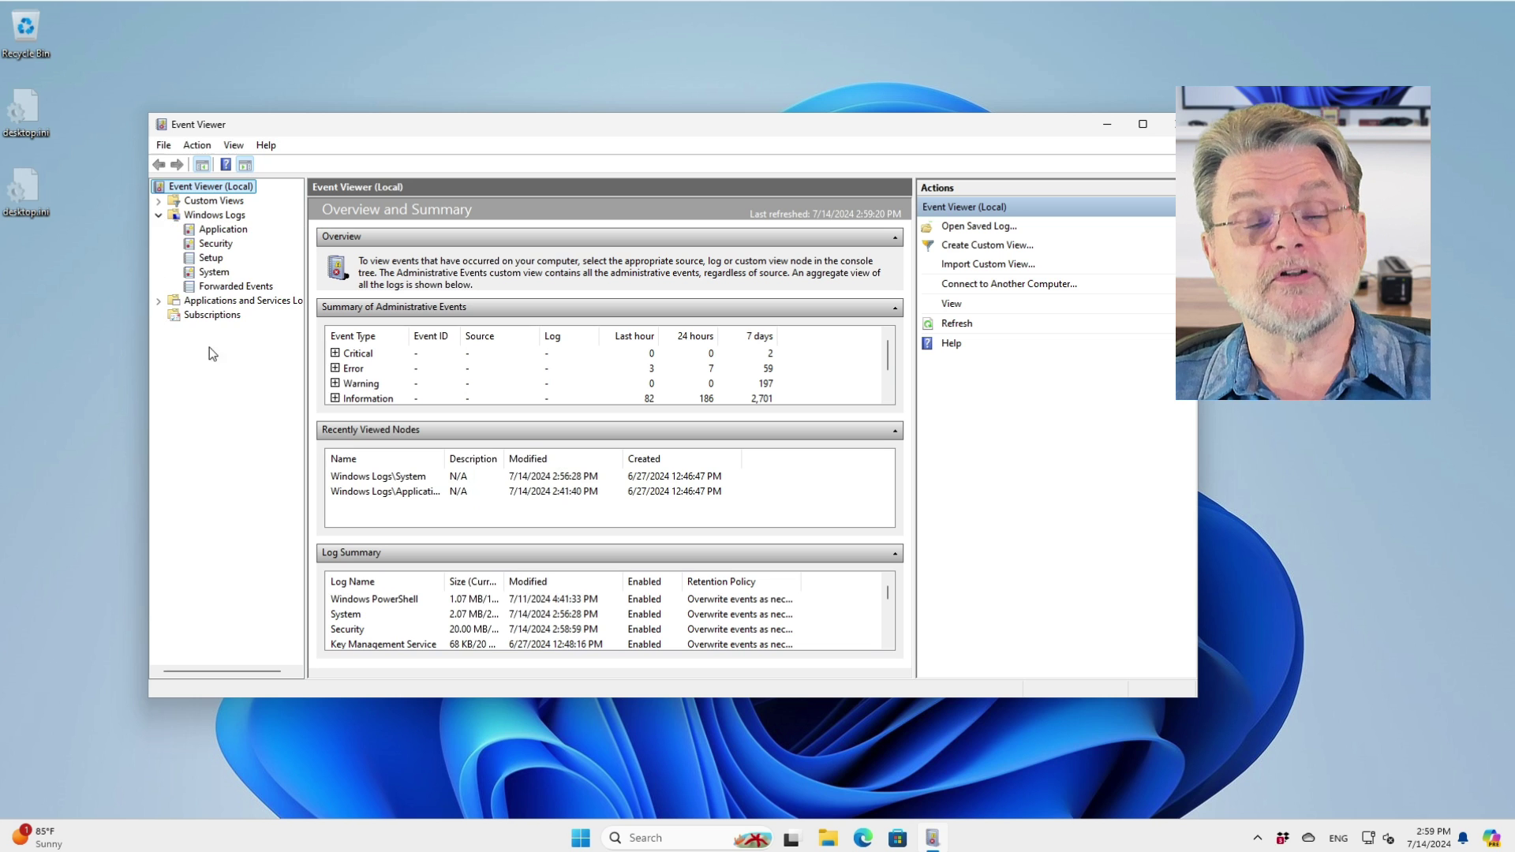
{"action": "left_click", "coordinate": [222, 229]}
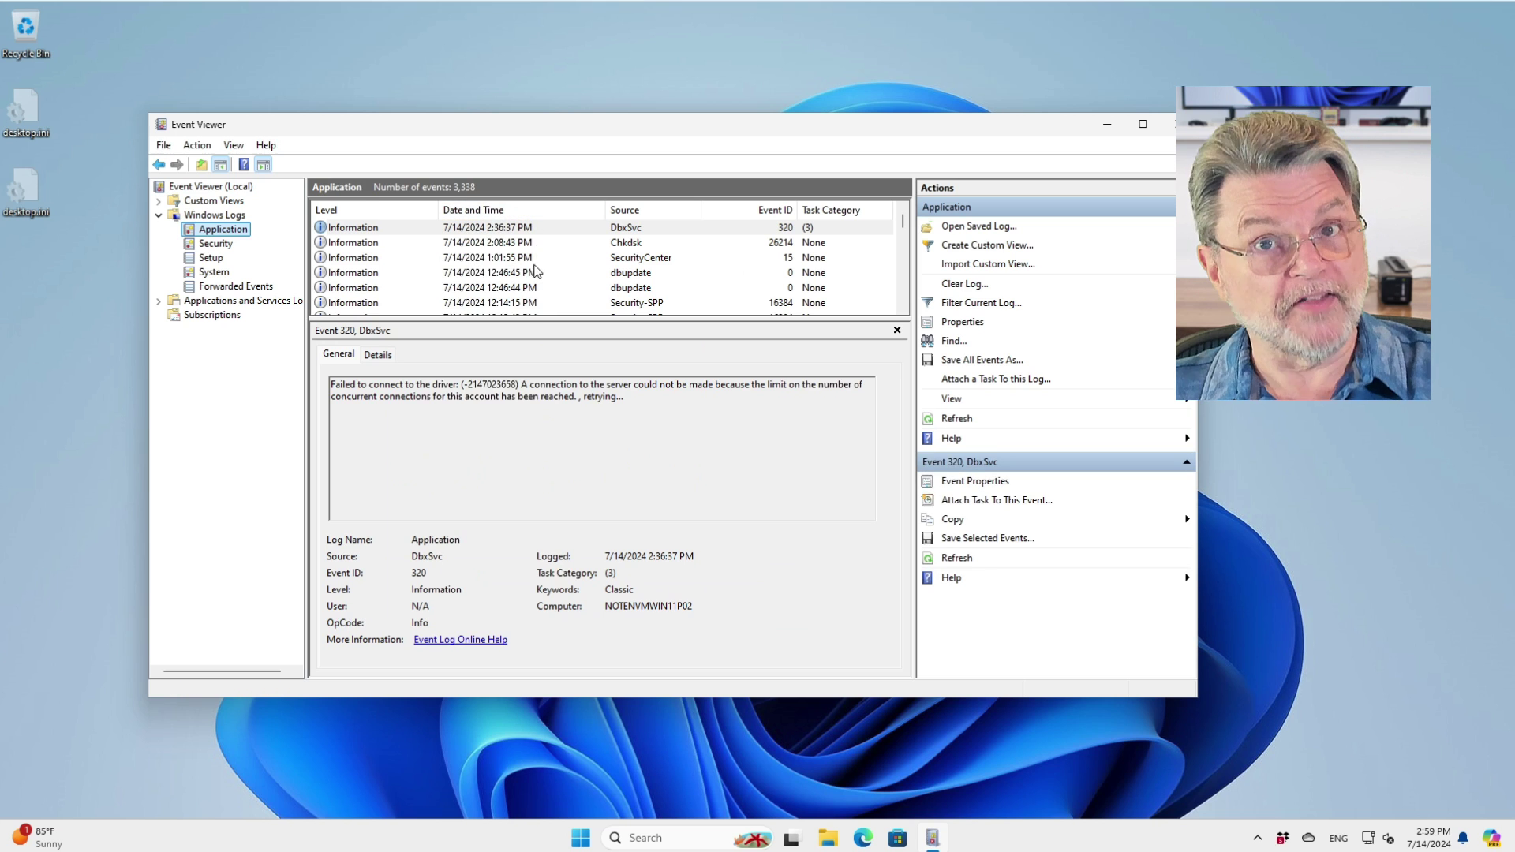
{"action": "left_click", "coordinate": [214, 272]}
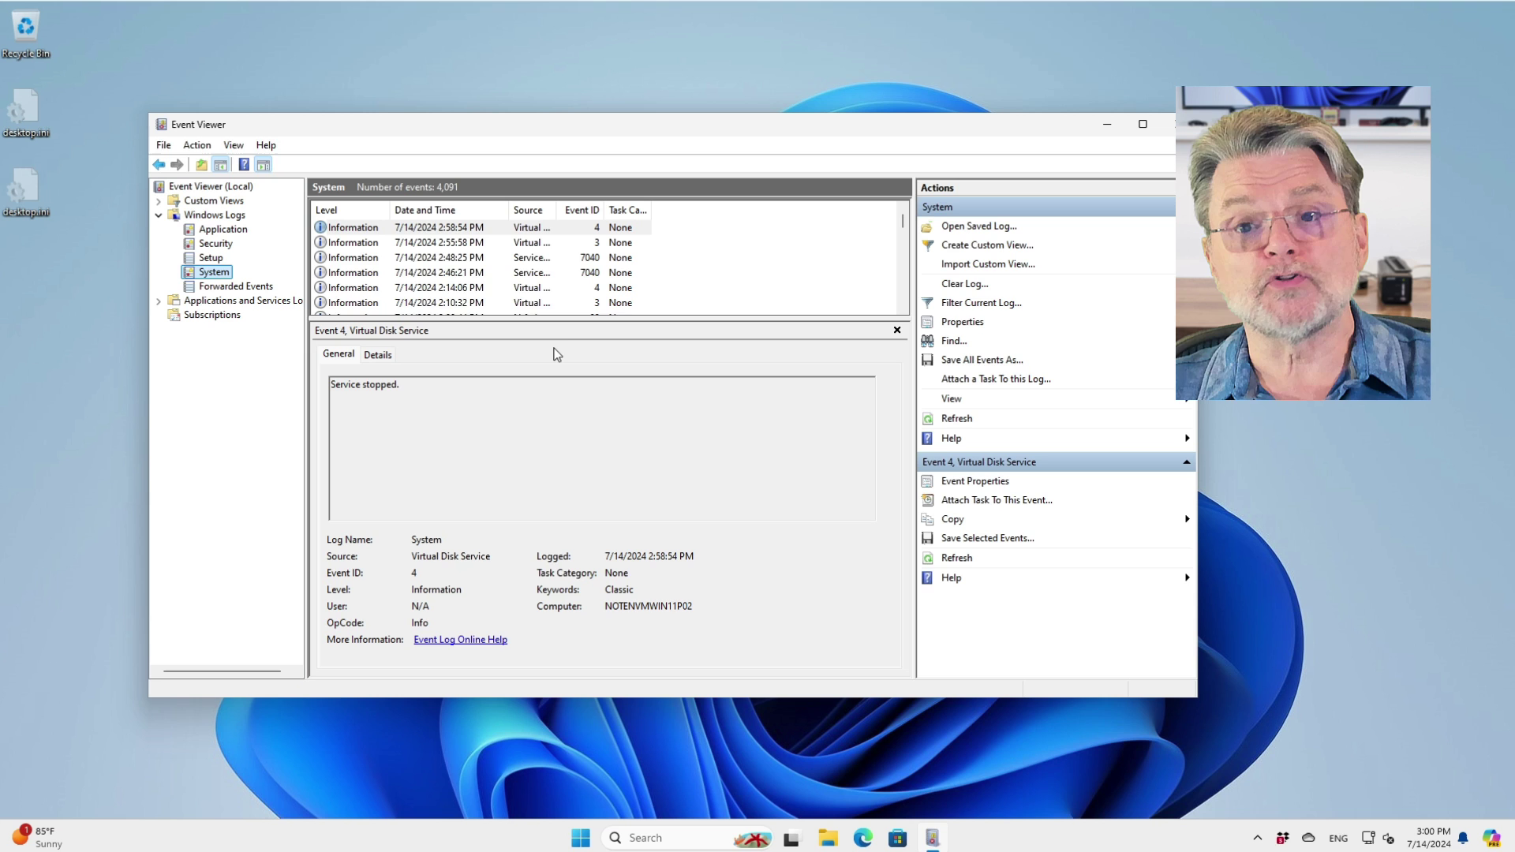
Step from the newest Virtual Disk Service event to System event 7040 about BITS switching from auto to demand start.
{"action": "left_click", "coordinate": [550, 229]}
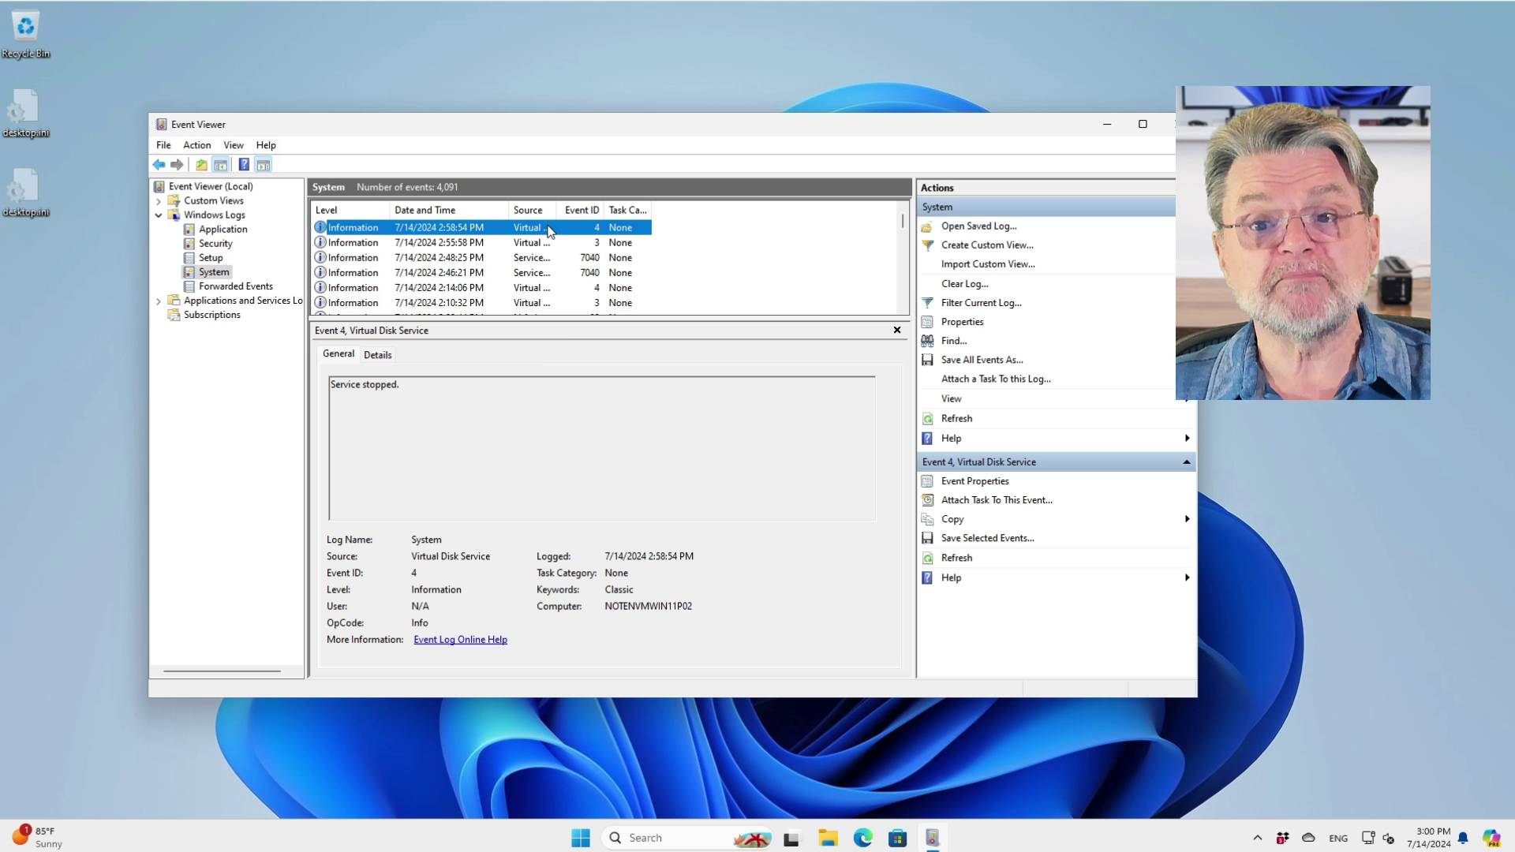
{"action": "key", "text": "Down"}
{"action": "key", "text": "Down"}
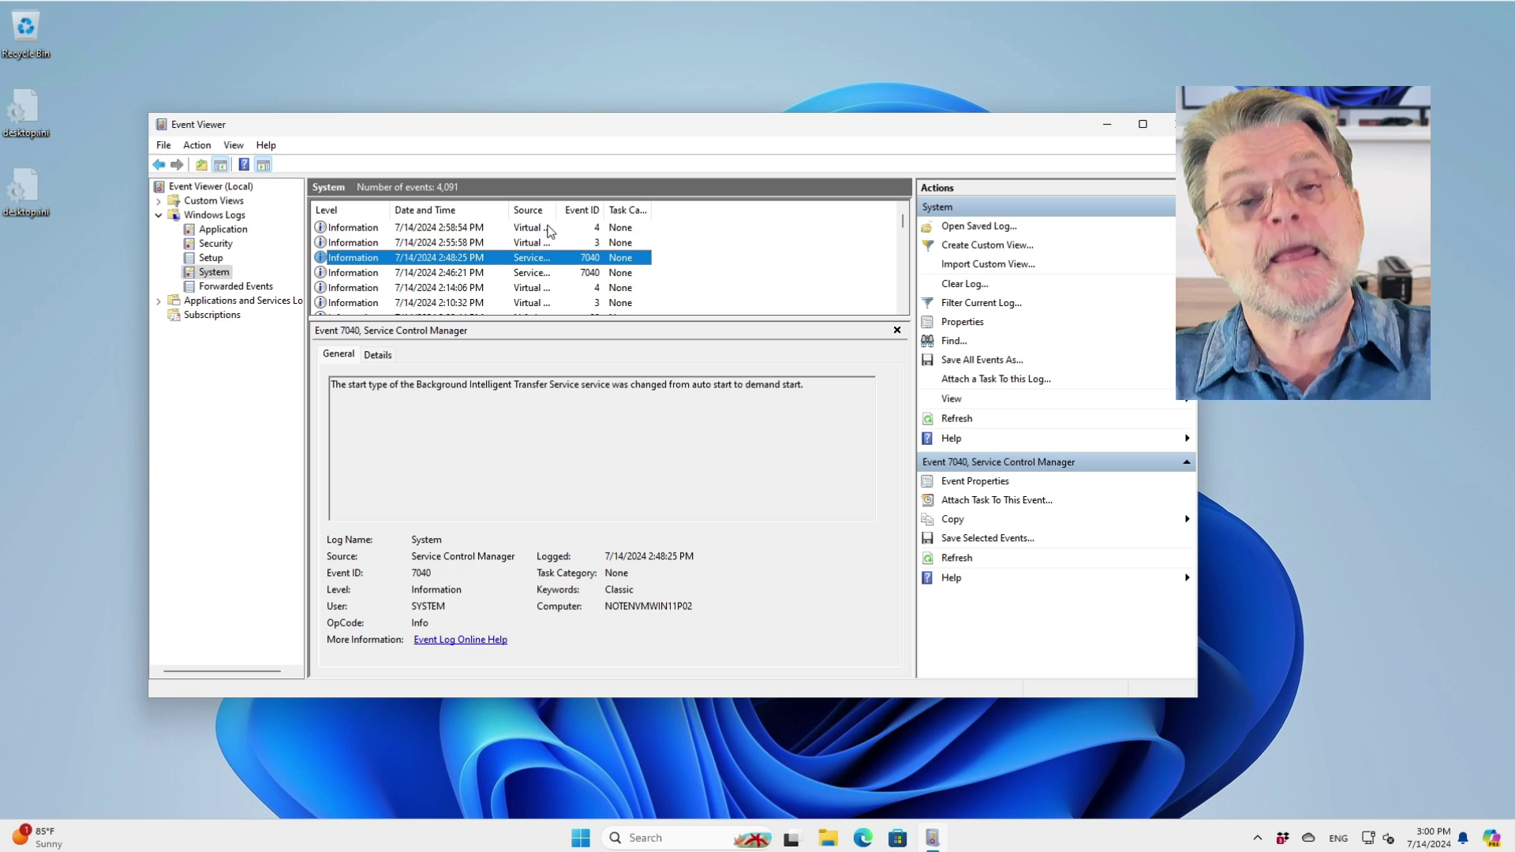